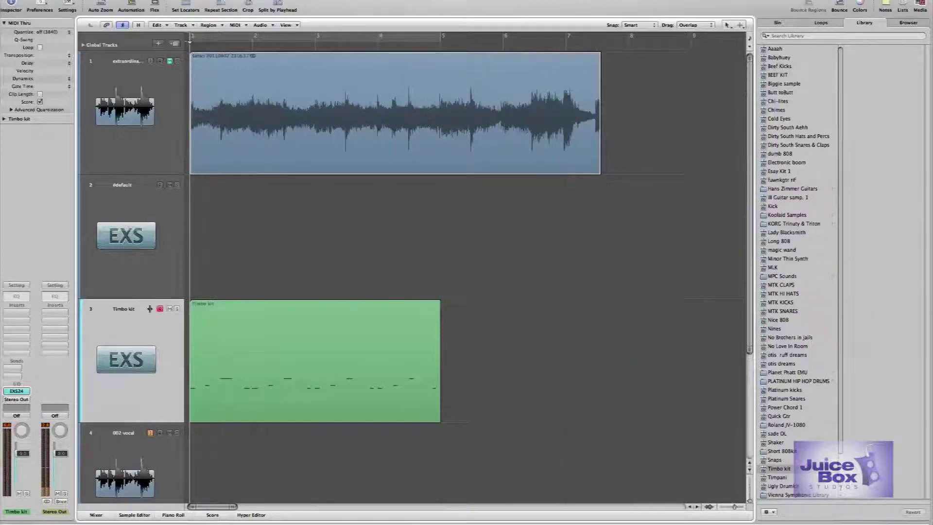
Play the project through once, then stop and return to the start
key("space")
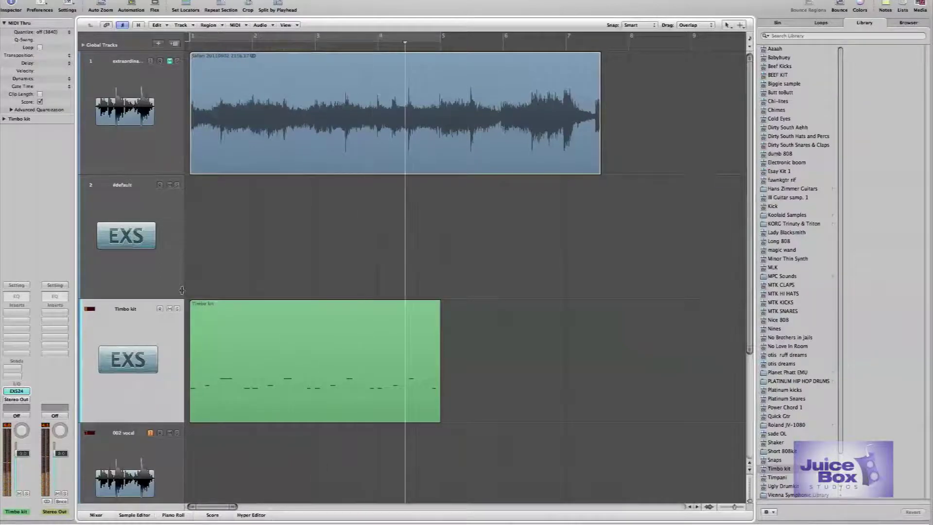
key("space")
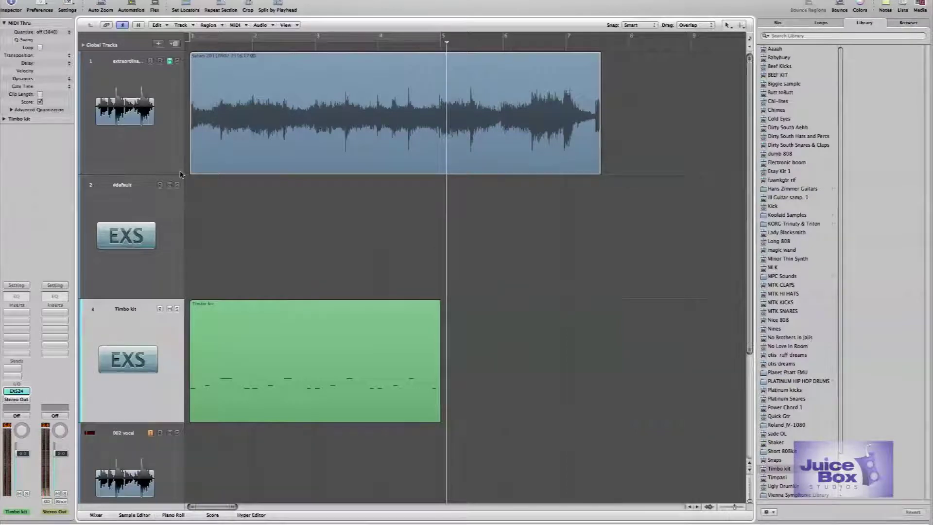
key("Return")
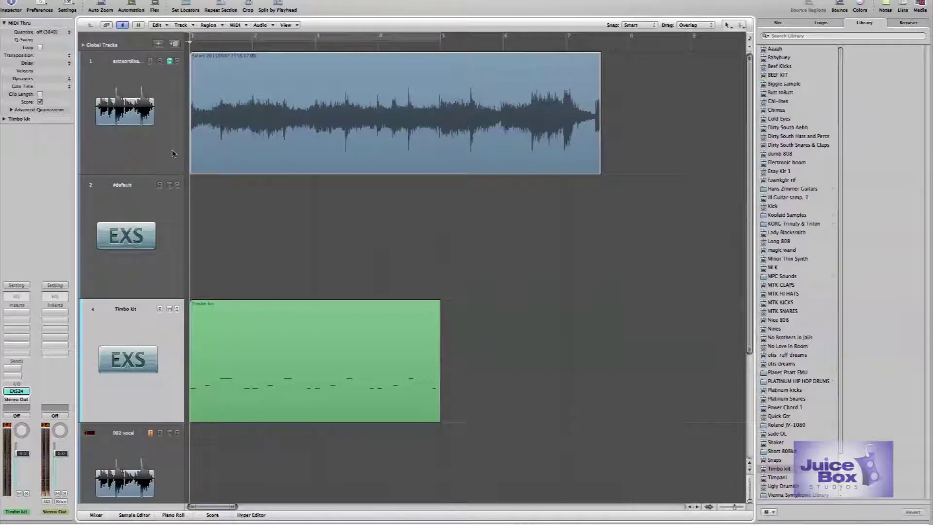
Mute the Timbo kit, unmute track 1, and play the sample alone before rewinding
left_click(169, 308)
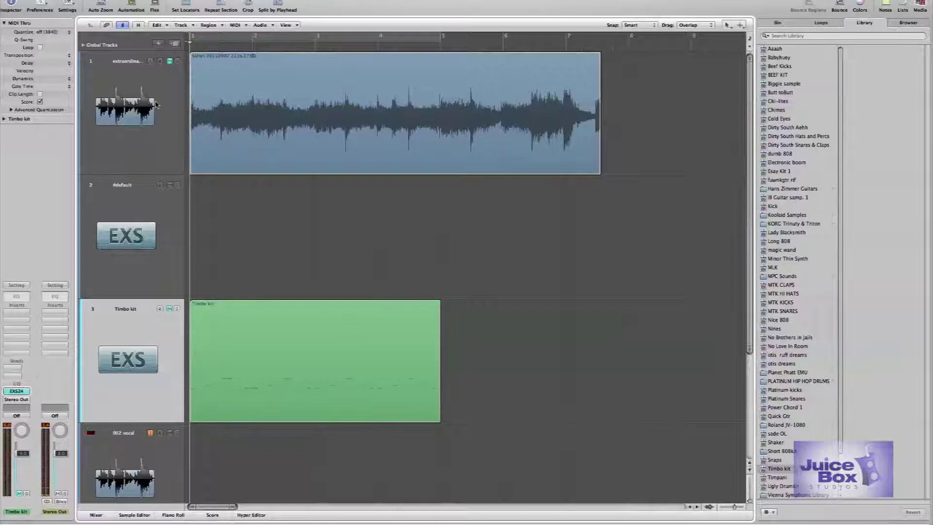
left_click(170, 62)
key("space")
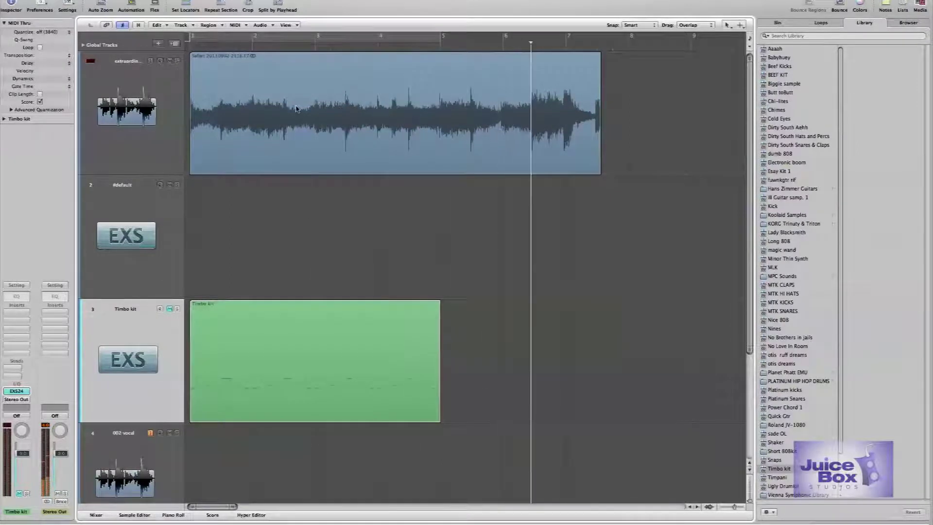
key("space")
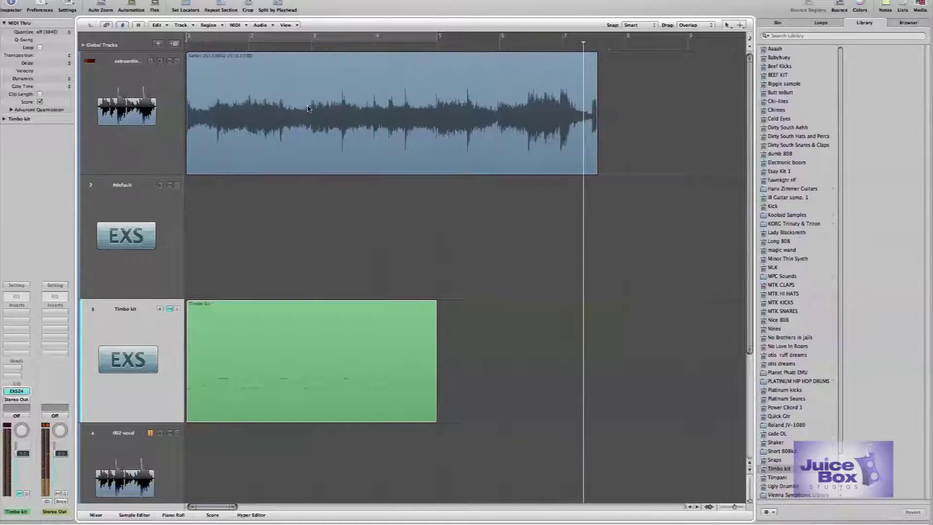
key("Return")
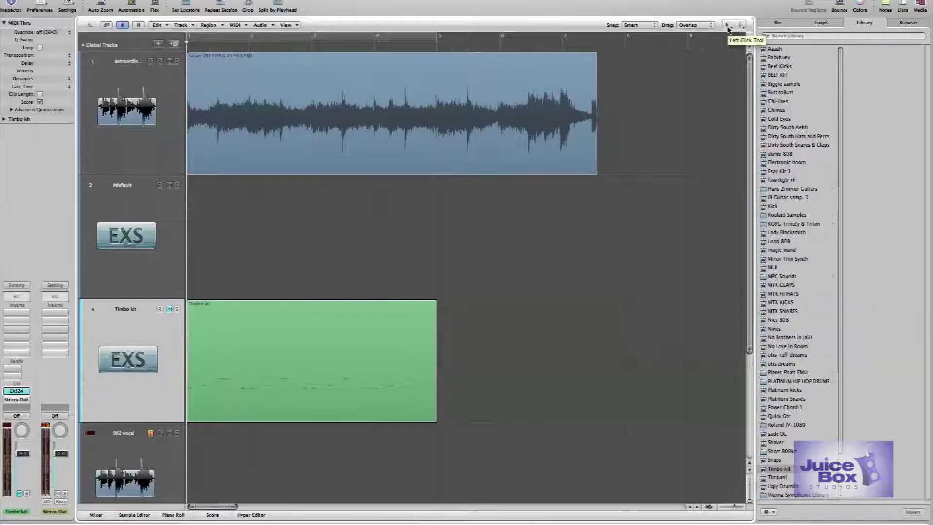
Switch to the Scissors tool, cut the region near its start, and start playback
left_click(727, 26)
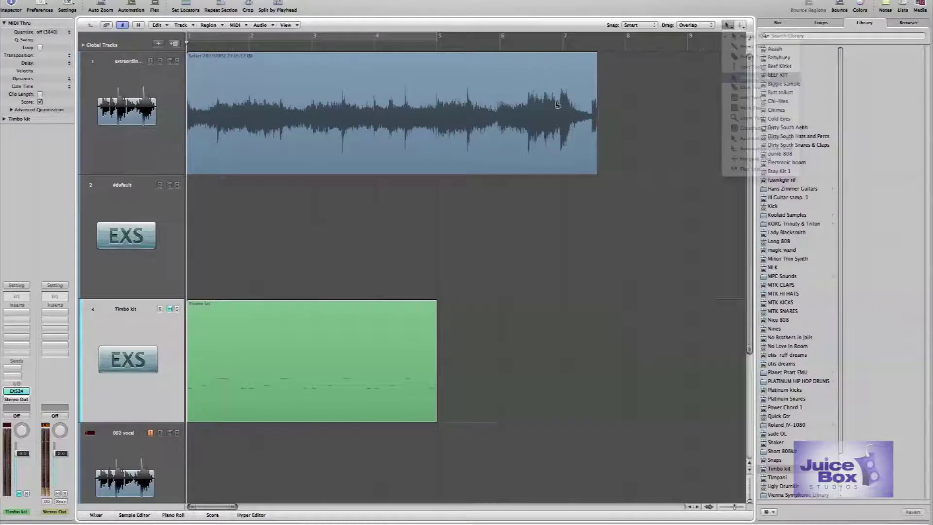
left_click(738, 88)
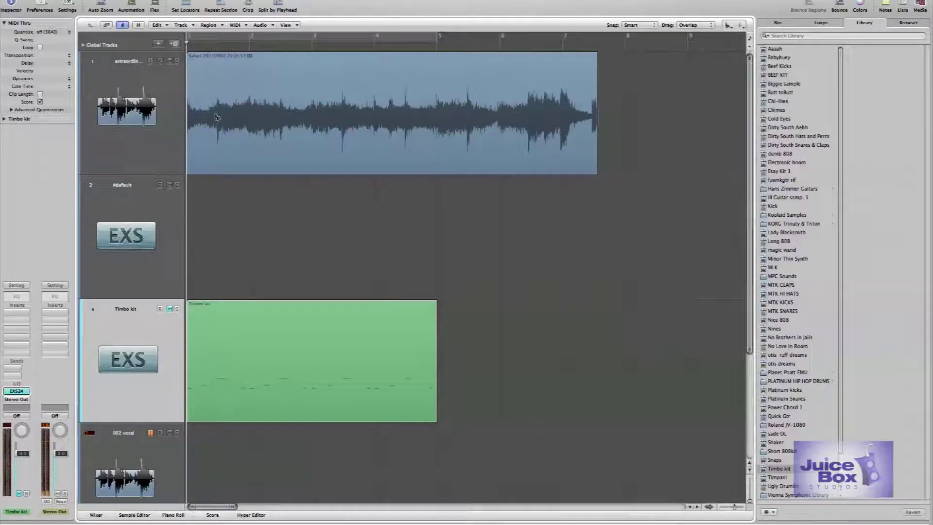
left_click(217, 117)
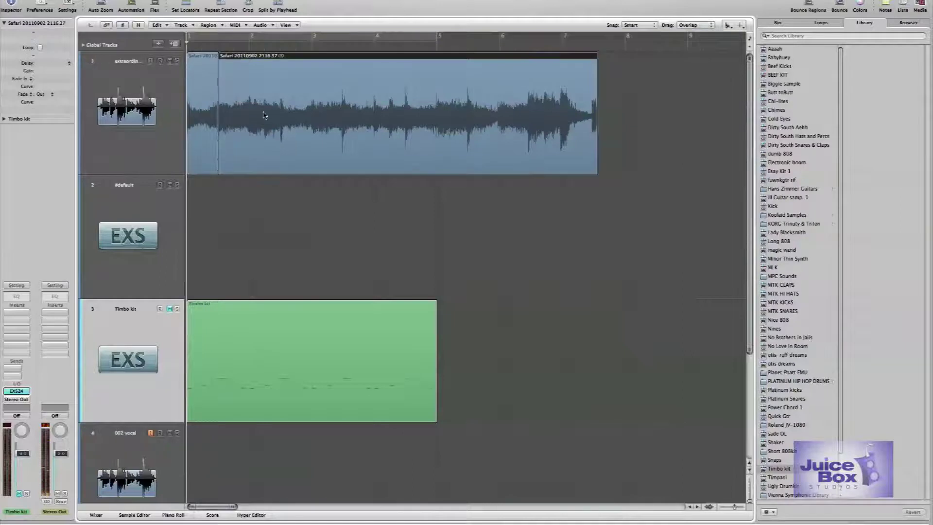
key("space")
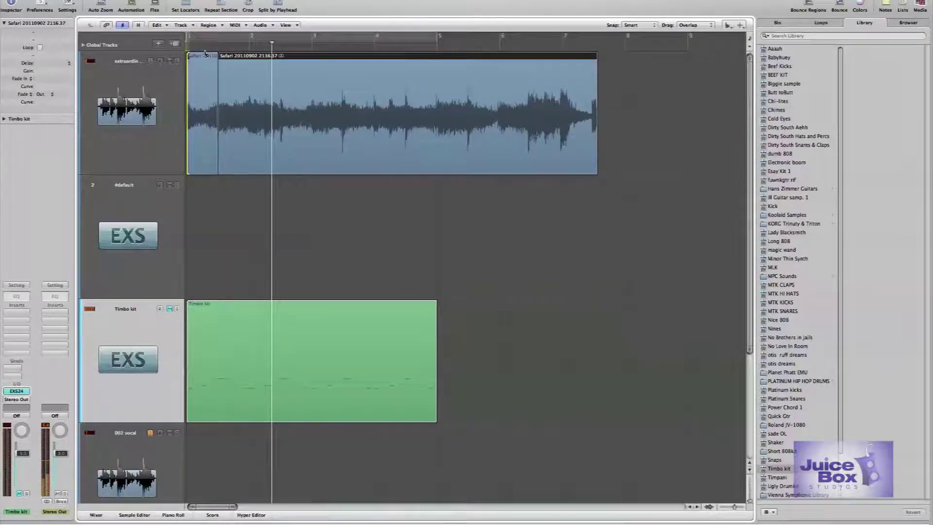
Cut the sample at each following hit into eight slices, then deselect them
left_click(281, 120)
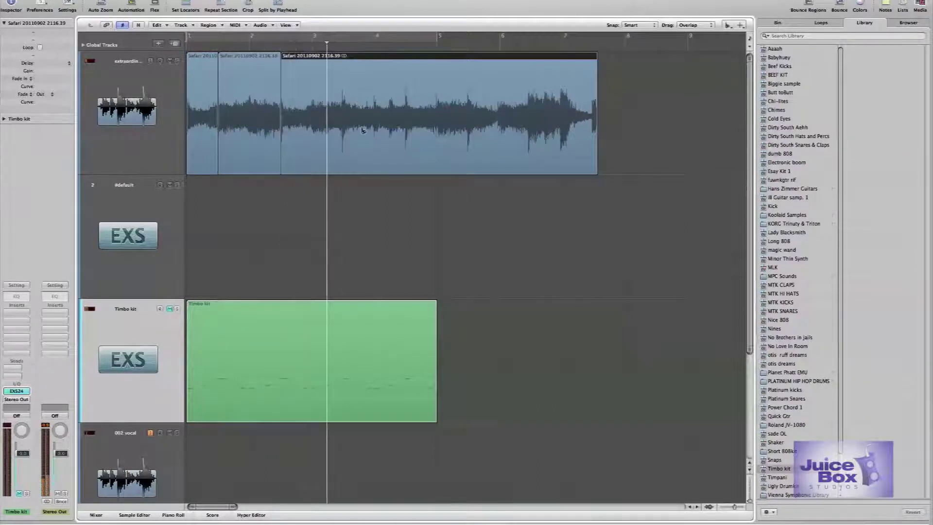
left_click(340, 120)
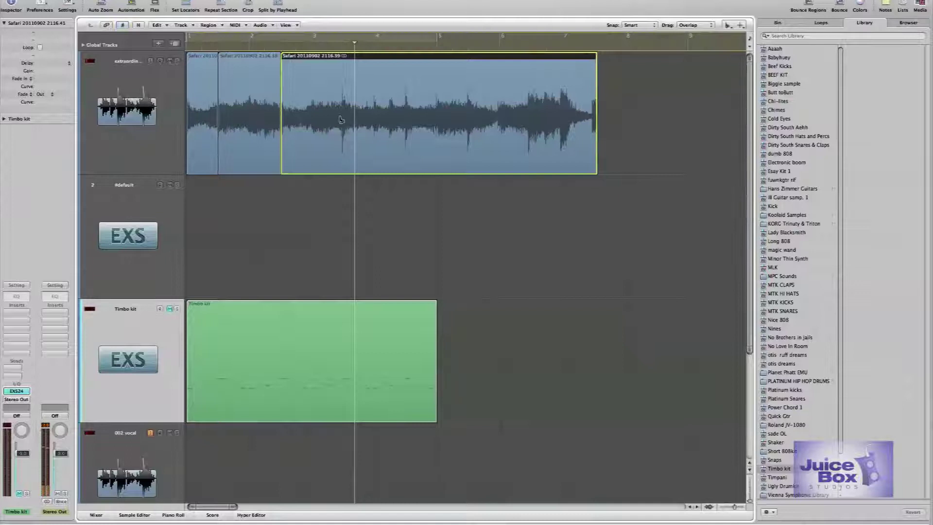
left_click(339, 120)
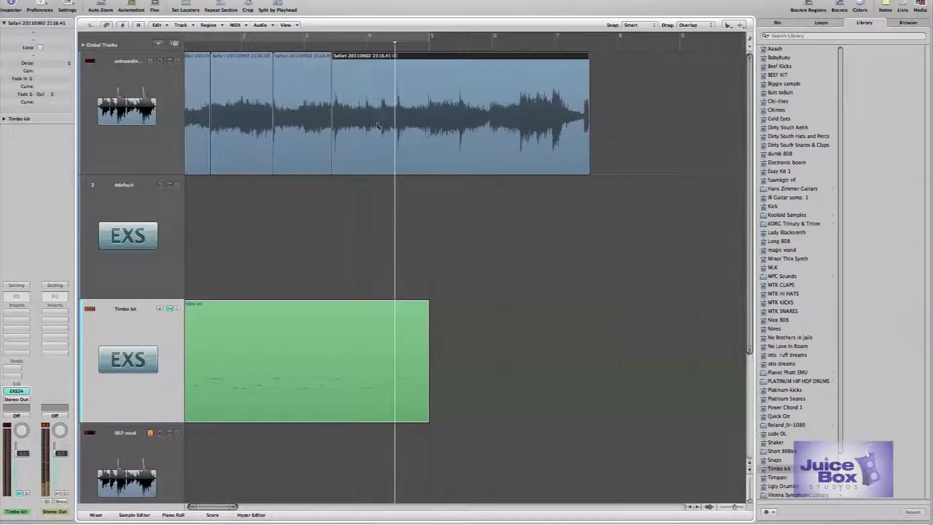
left_click(406, 121)
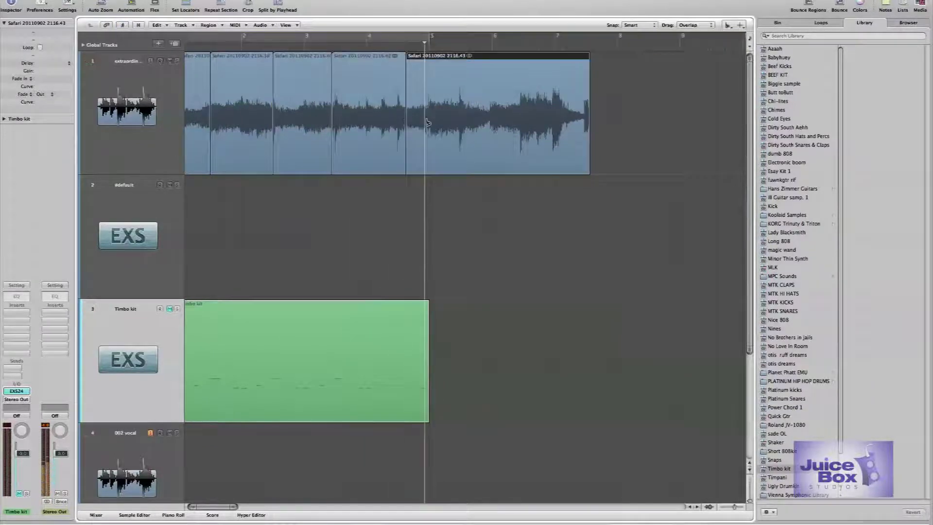
left_click(456, 121)
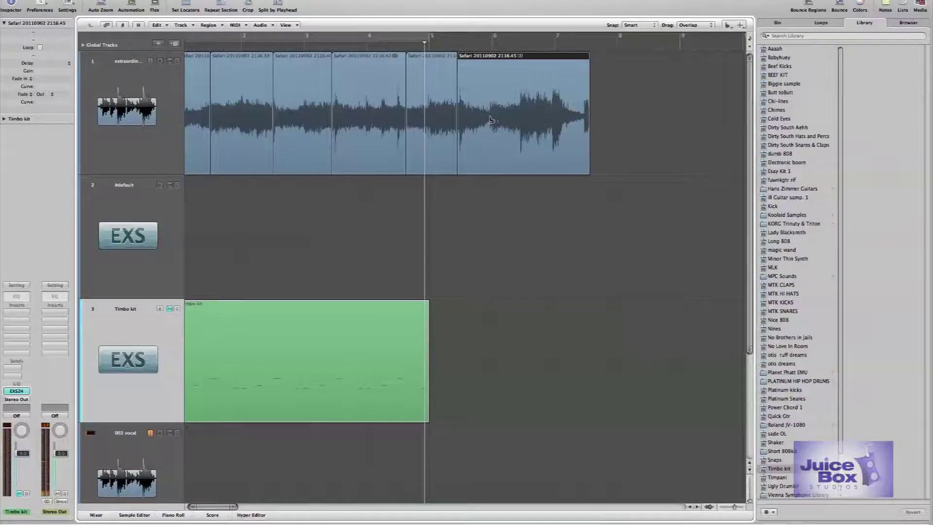
left_click(491, 120)
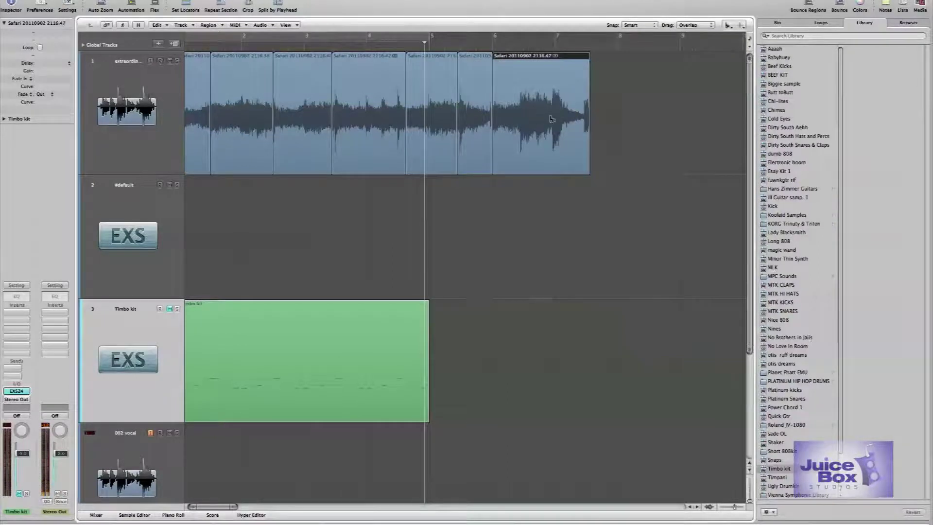
left_click(554, 118)
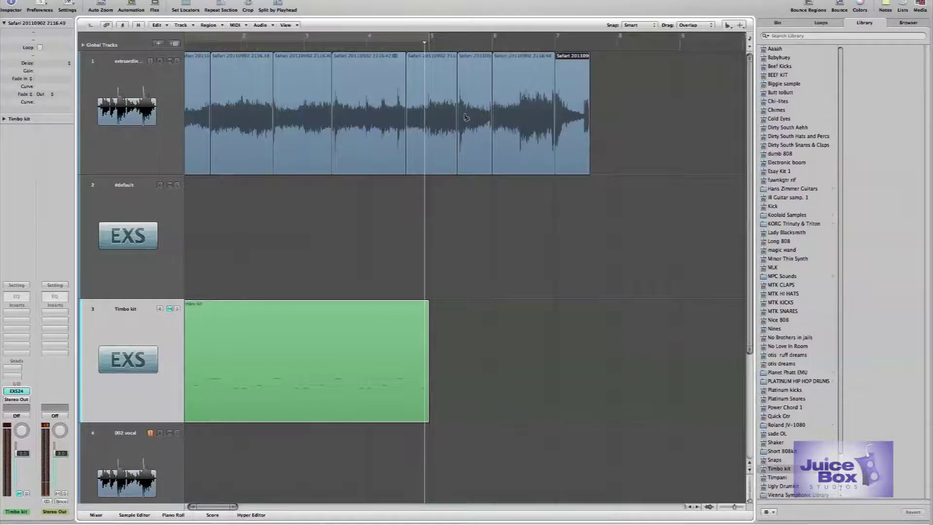
scroll(420, 133, "left", 2)
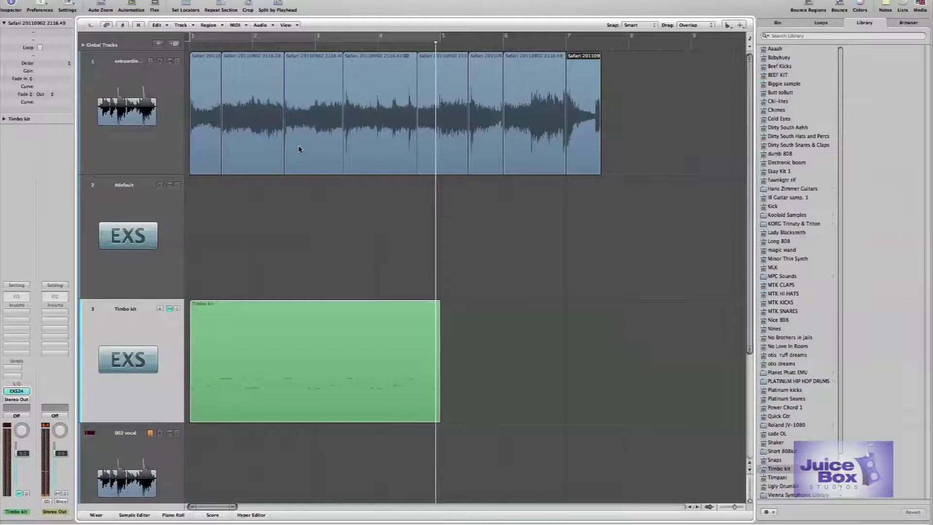
left_click(570, 188)
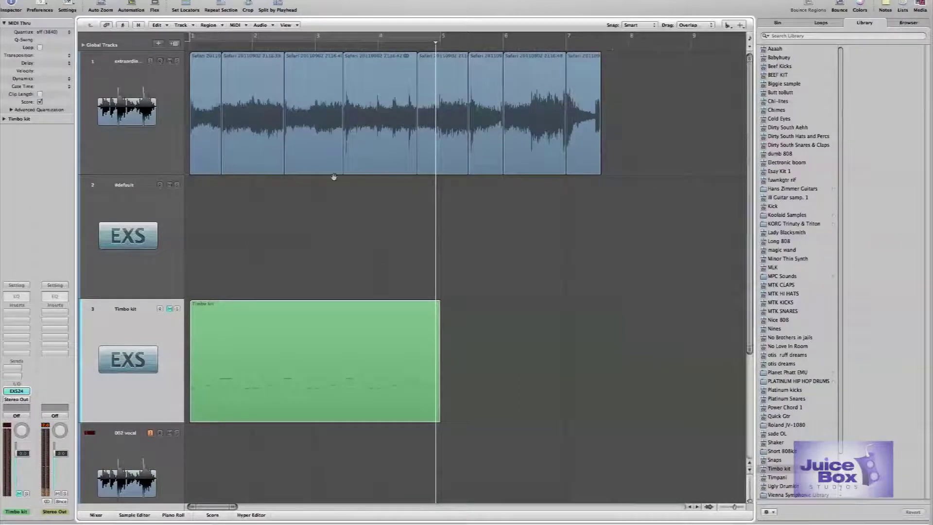
Delete the empty #default track and create a new software instrument track
left_click(152, 228)
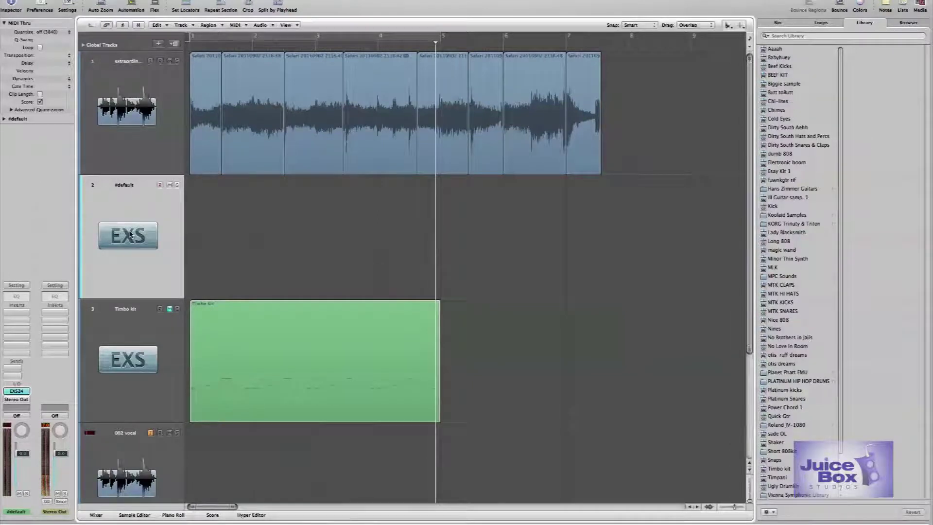
key("super+BackSpace")
left_click(181, 25)
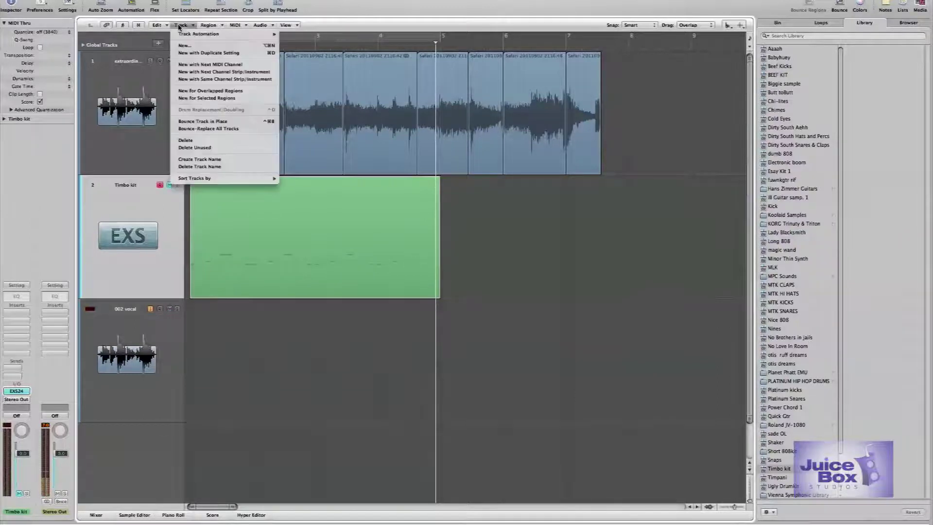
left_click(184, 47)
left_click(412, 32)
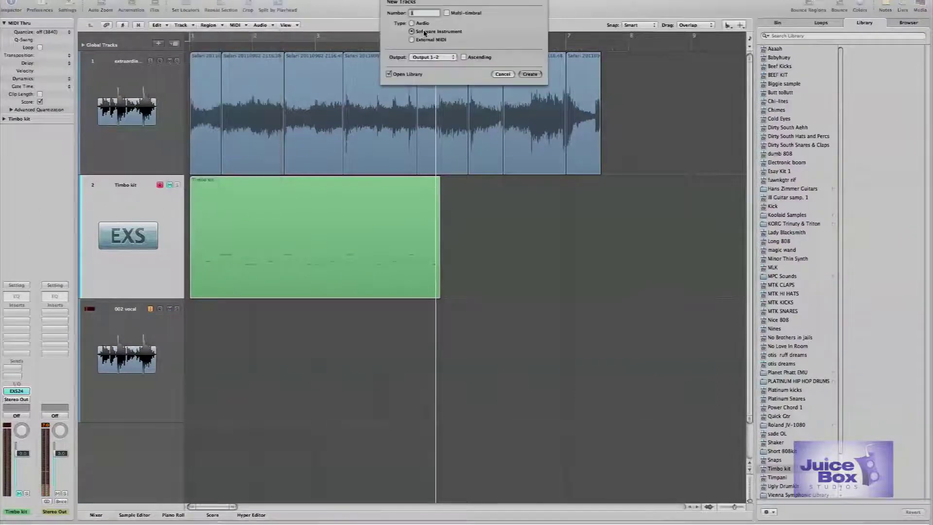
left_click(529, 74)
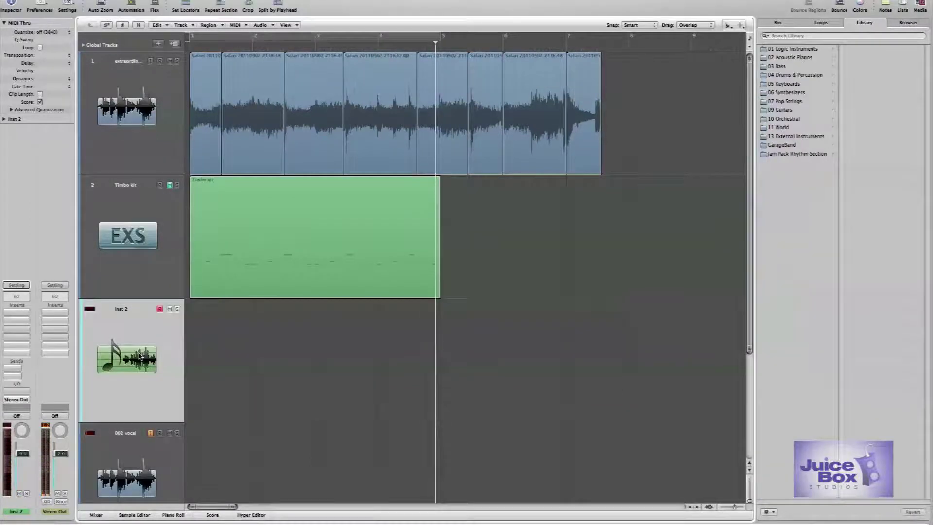
Show the Mixer and load EXS24 (Sampler) > Stereo on Inst 2
key("x")
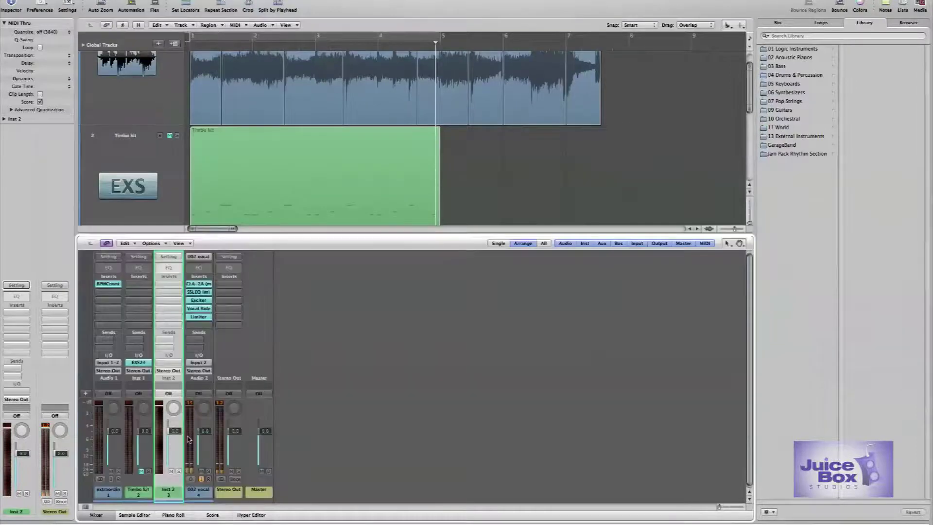
left_click(168, 362)
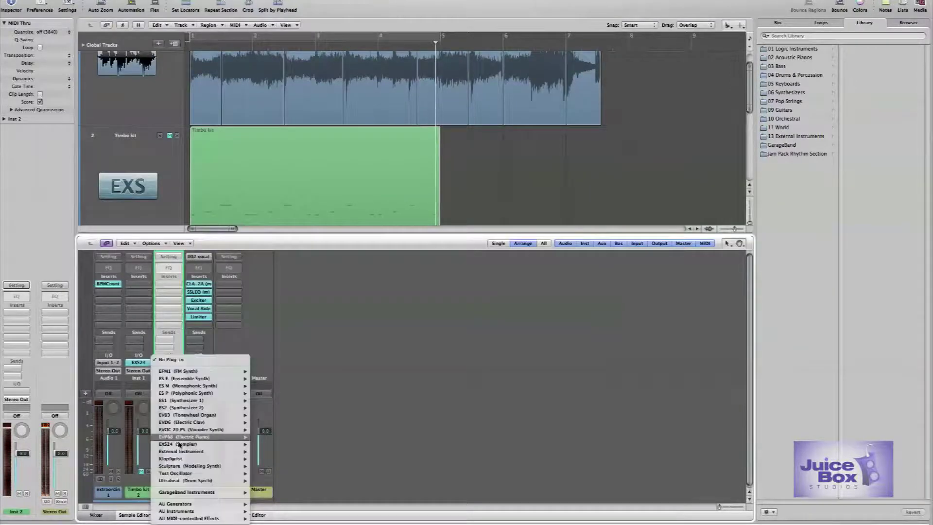
mouse_move(180, 444)
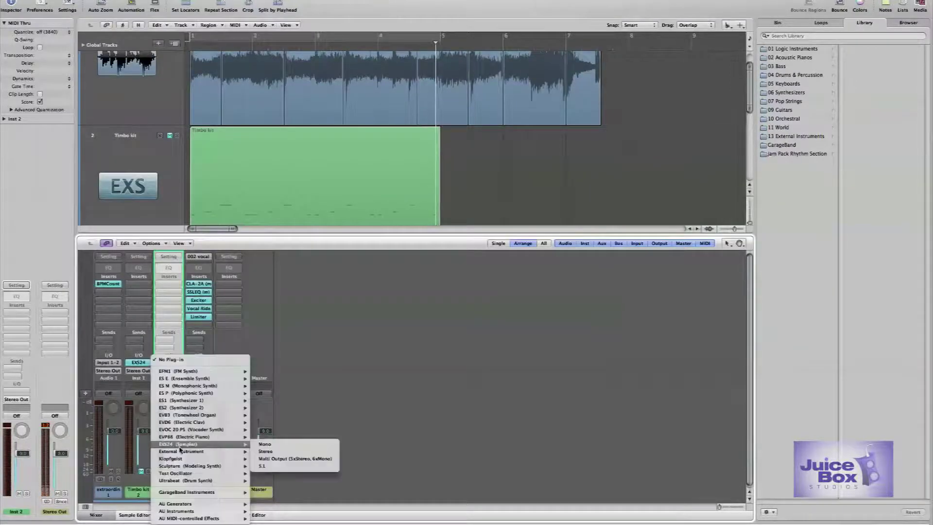
left_click(274, 451)
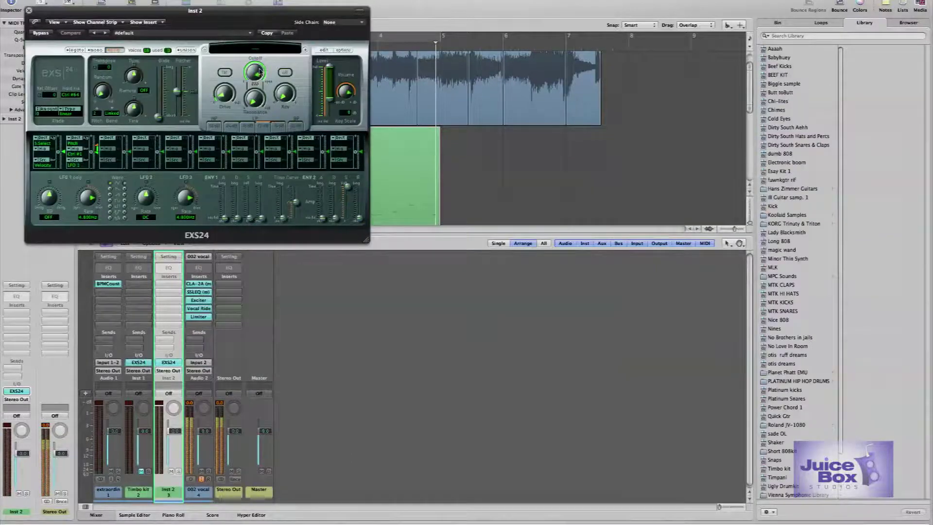
Open the EXS24 Instrument Editor and arrange it beside the sampler window
left_click(324, 50)
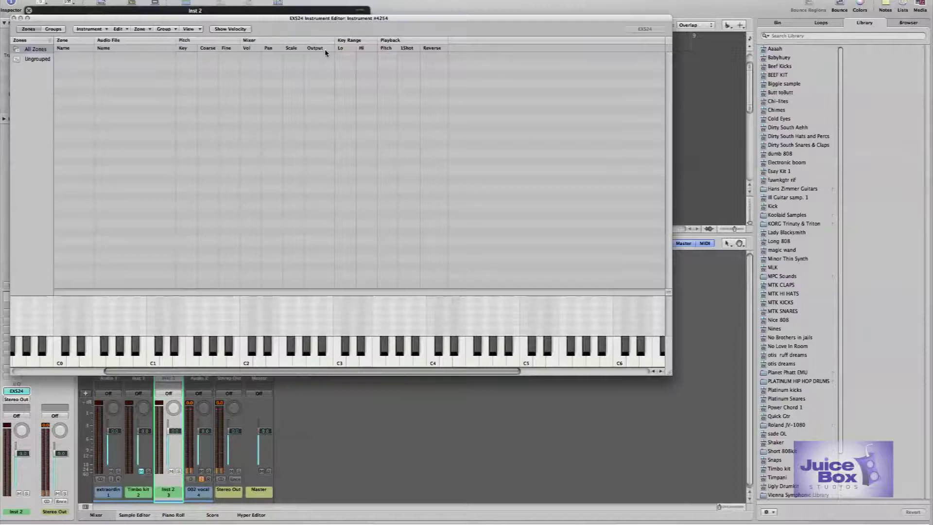
left_click_drag(325, 18, 521, 126)
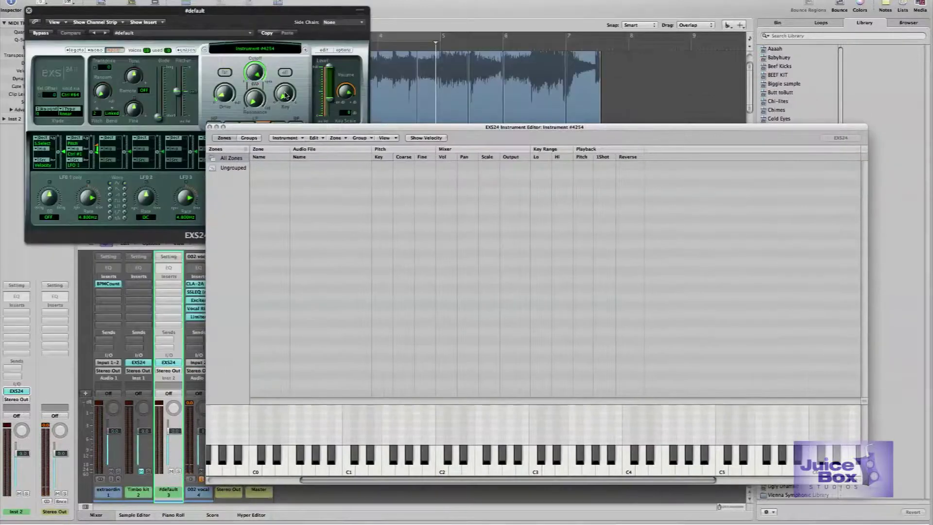
left_click_drag(76, 12, 93, 255)
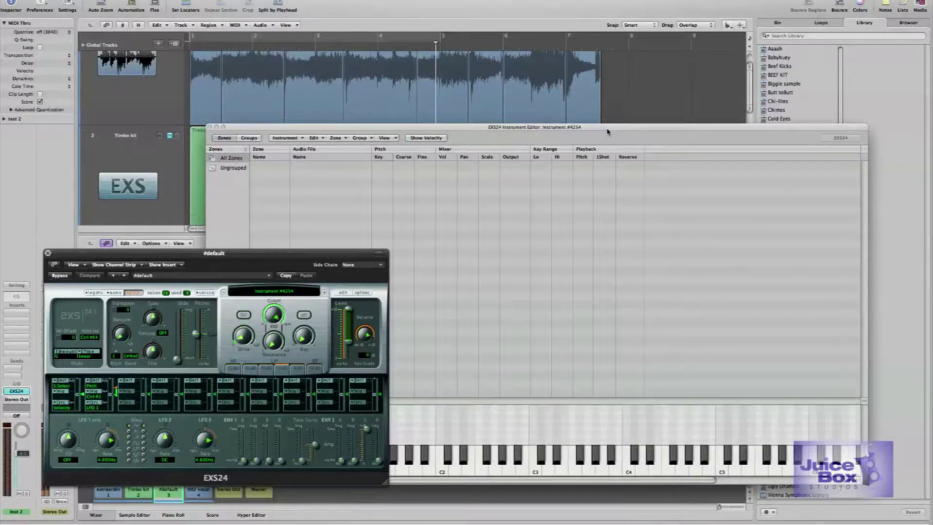
left_click_drag(607, 131, 616, 229)
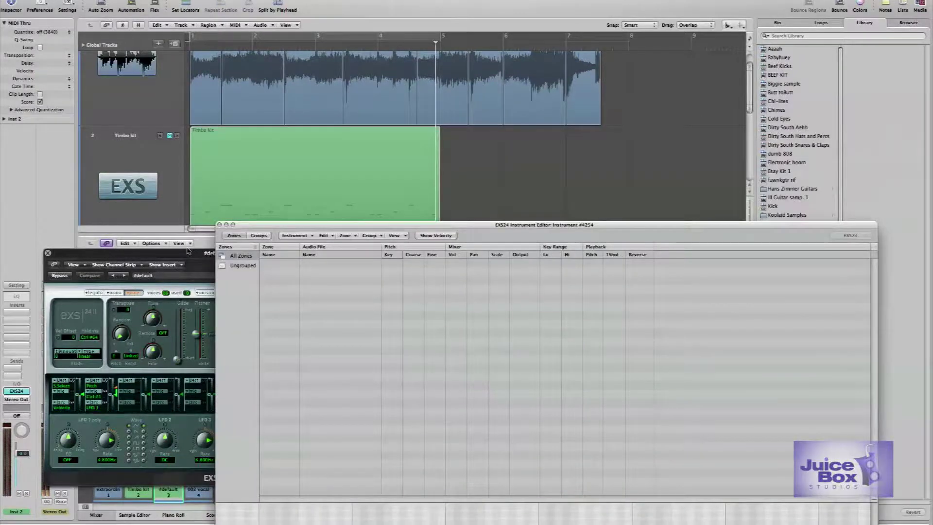
left_click_drag(189, 250, 181, 258)
Scroll up to track 1 and select all the sliced regions
left_click(736, 111)
scroll(741, 92, "up", 3)
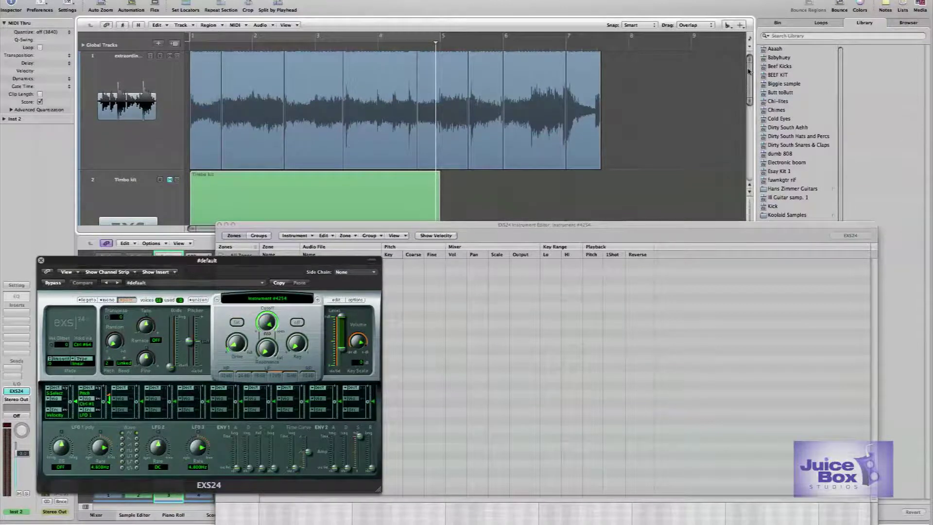
scroll(743, 72, "up", 1)
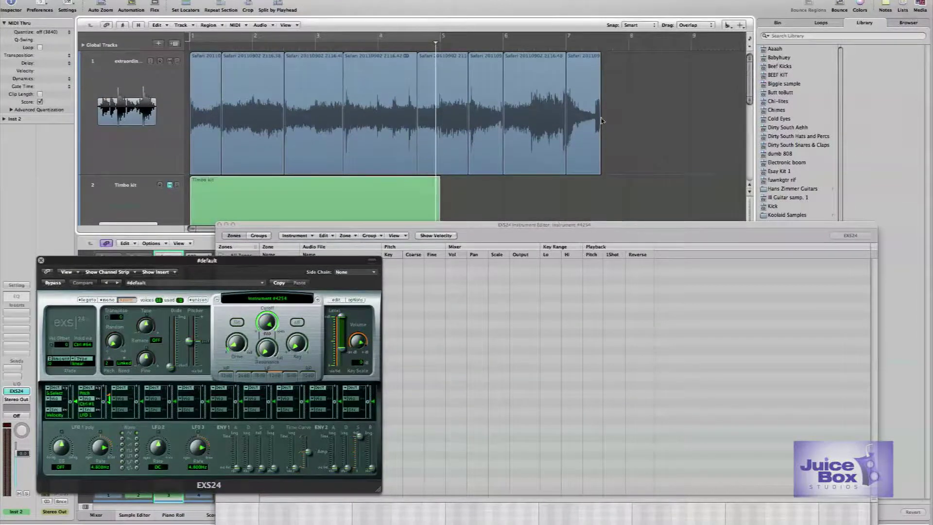
left_click_drag(670, 118, 216, 121)
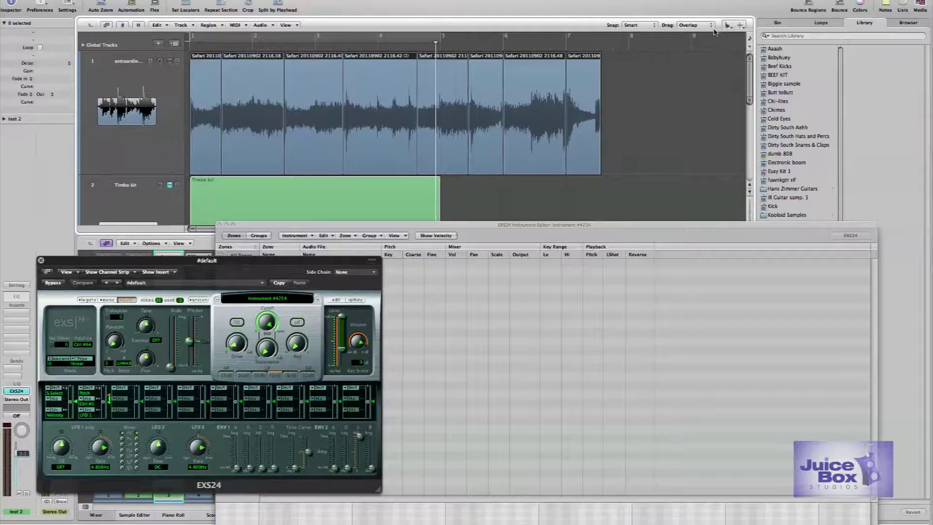
With the Pointer tool, drop the eight slices into the editor as contiguous one-key zones from C1
left_click(727, 25)
left_click(728, 35)
left_click_drag(374, 102, 423, 287)
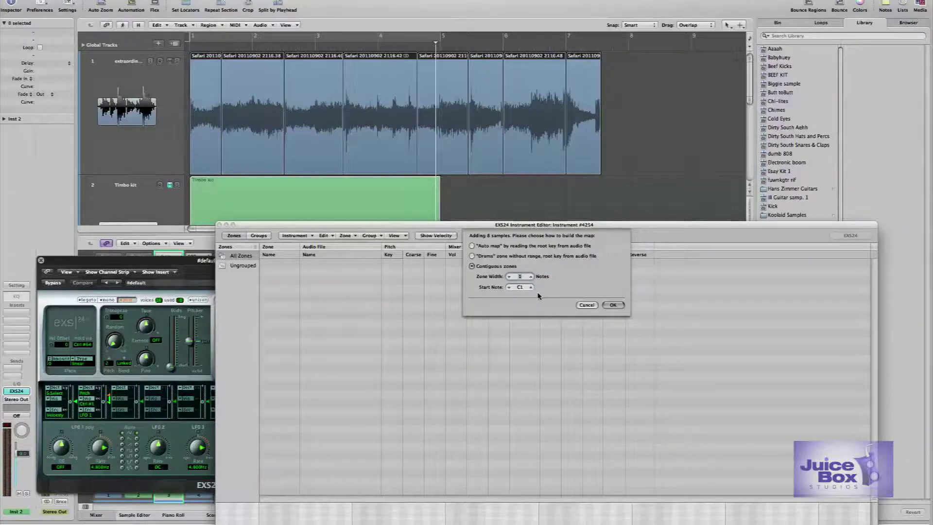
left_click(614, 305)
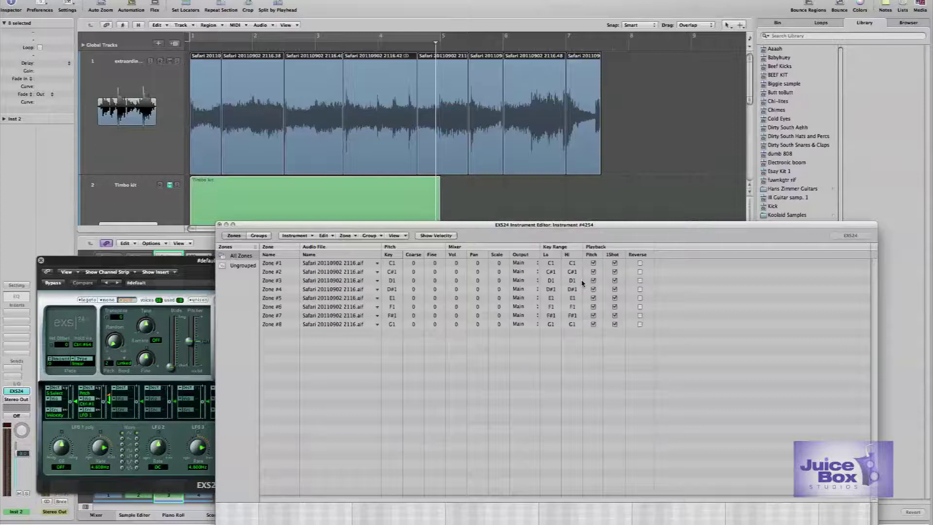
Move the editor up and audition the zones on keys C1 through D#1
left_click_drag(470, 224, 453, 120)
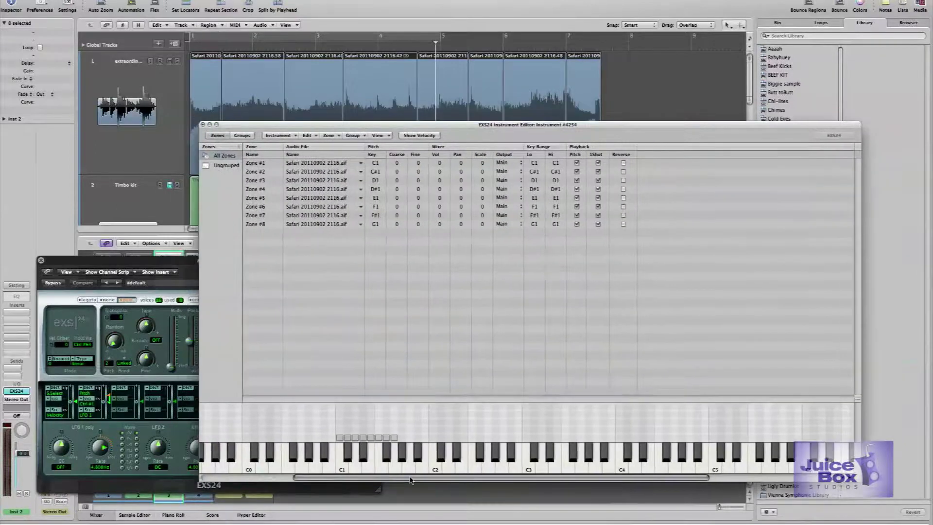
left_click(340, 465)
left_click(348, 455)
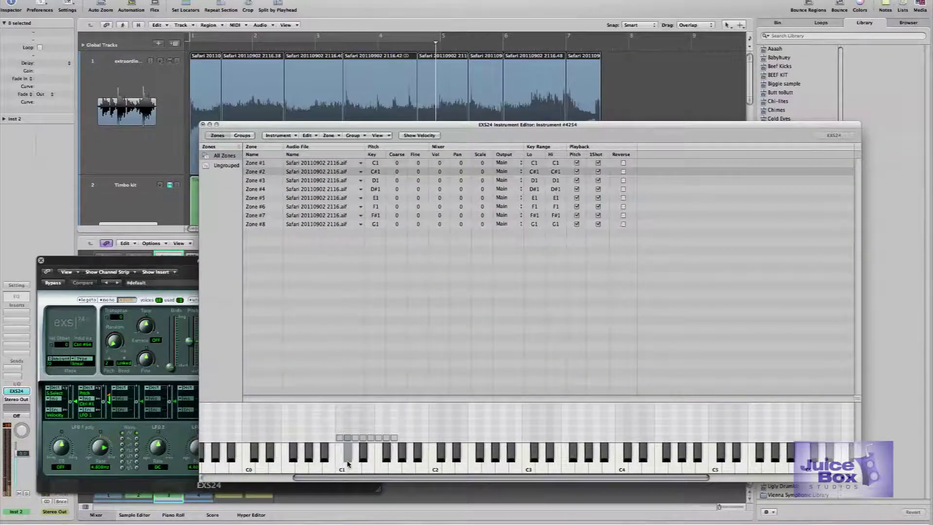
left_click(355, 466)
left_click(362, 454)
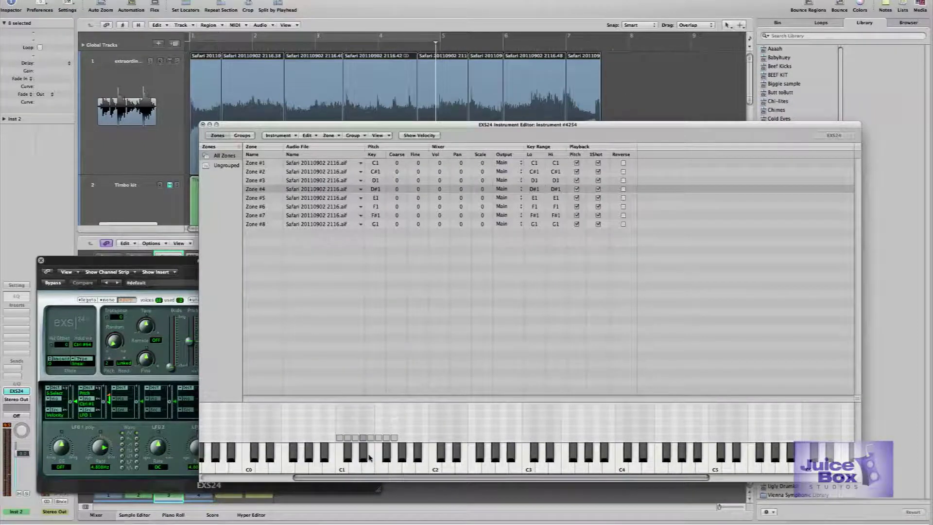
Uncheck 1Shot for zones #2 through #8 and audition C1
left_click(598, 172)
left_click(598, 181)
left_click(598, 189)
left_click(598, 198)
left_click(598, 206)
left_click(598, 216)
left_click(598, 224)
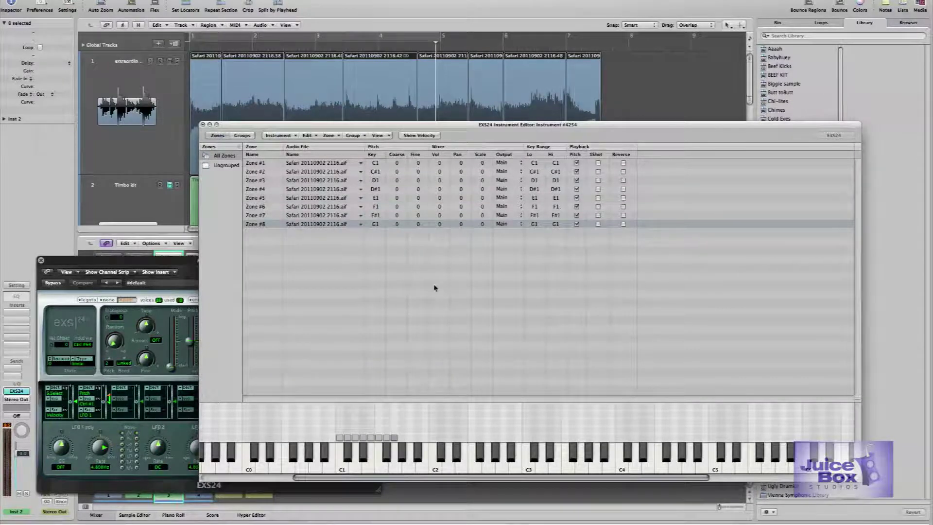
left_click(339, 442)
Select track 3 #default and test keys C1 through D#1, then C1 again
scroll(145, 185, "down", 3)
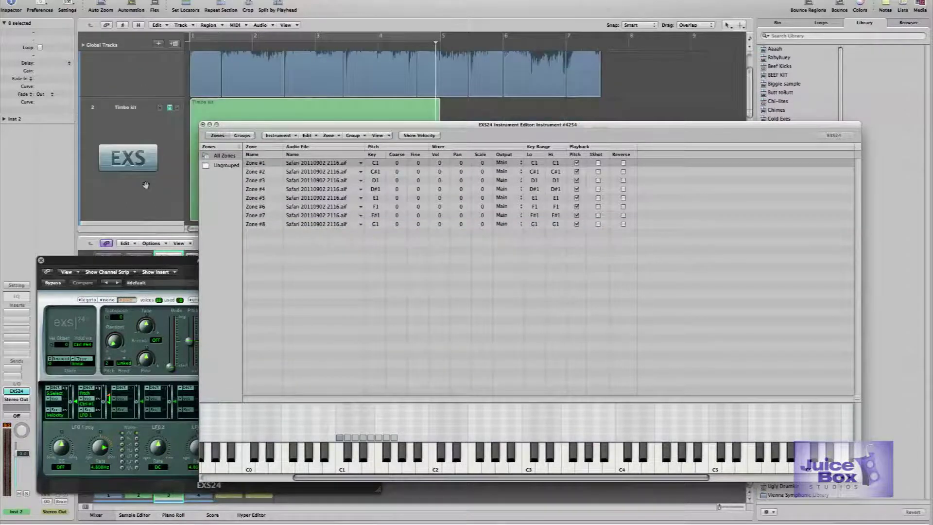
scroll(146, 185, "down", 3)
left_click(145, 189)
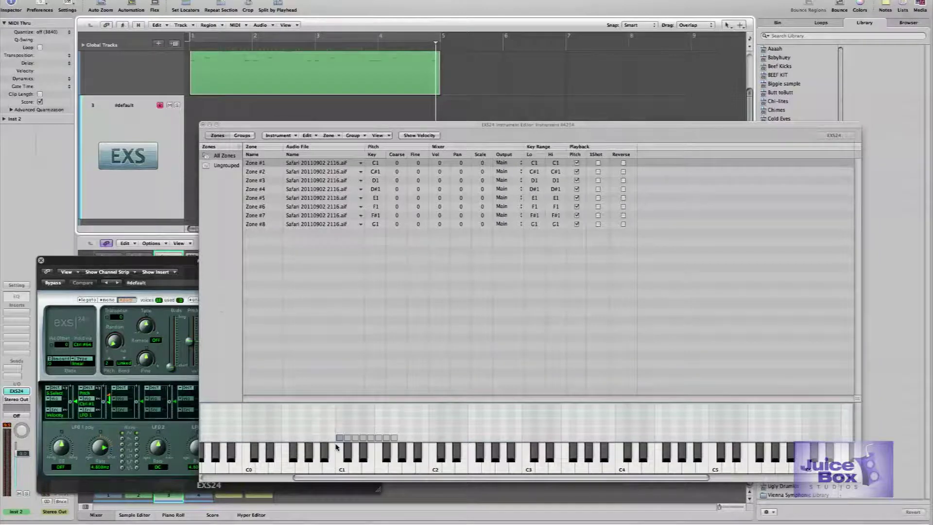
left_click(342, 469)
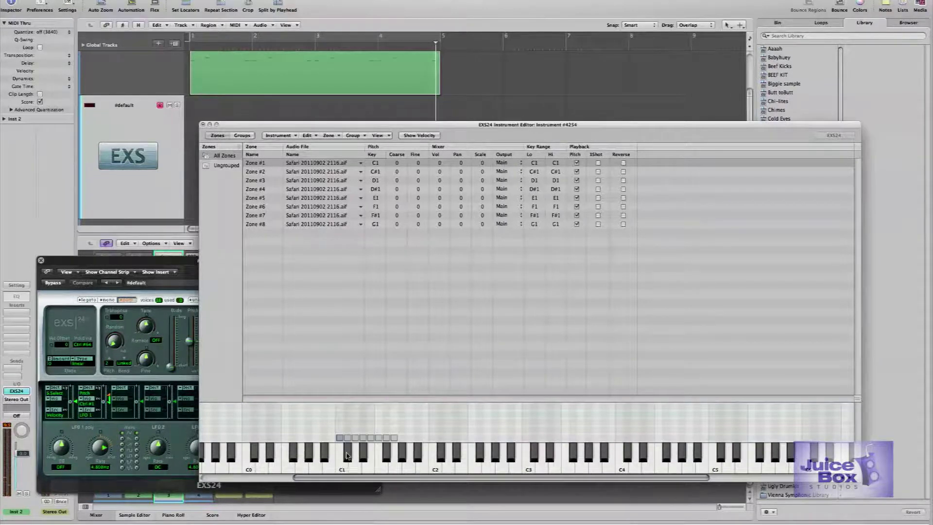
left_click(348, 455)
left_click(353, 469)
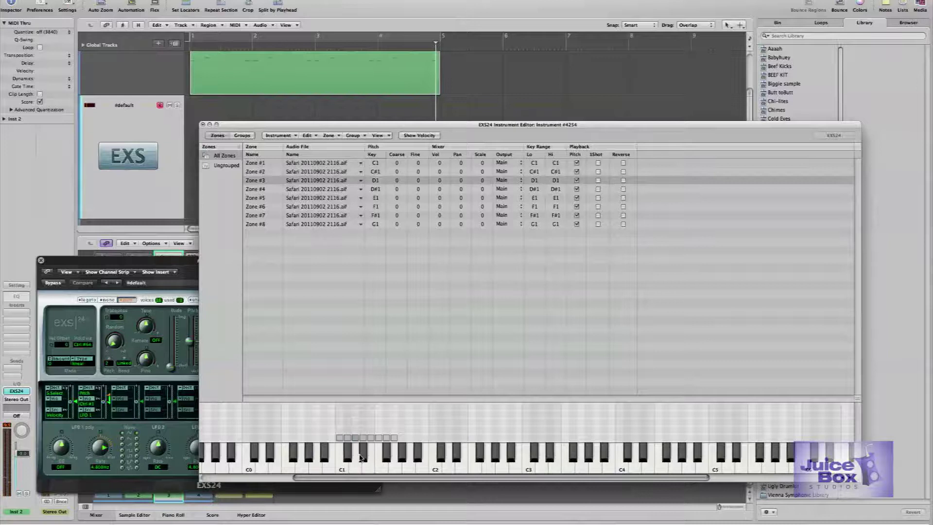
left_click(362, 455)
left_click(339, 443)
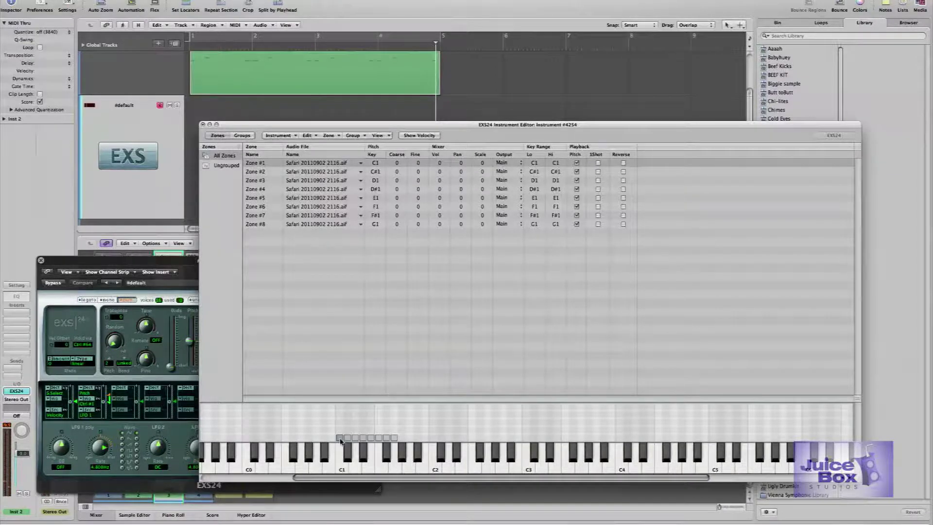
left_click(86, 267)
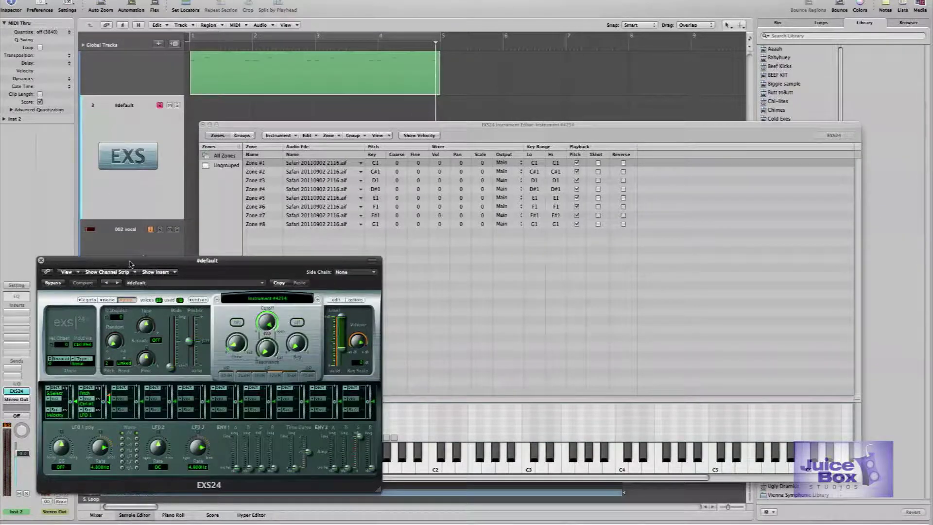
Rearrange the sampler and editor windows, then trim the sample region's end slightly earlier
left_click_drag(132, 262, 137, 91)
left_click_drag(477, 124, 466, 2)
left_click_drag(111, 100, 111, 64)
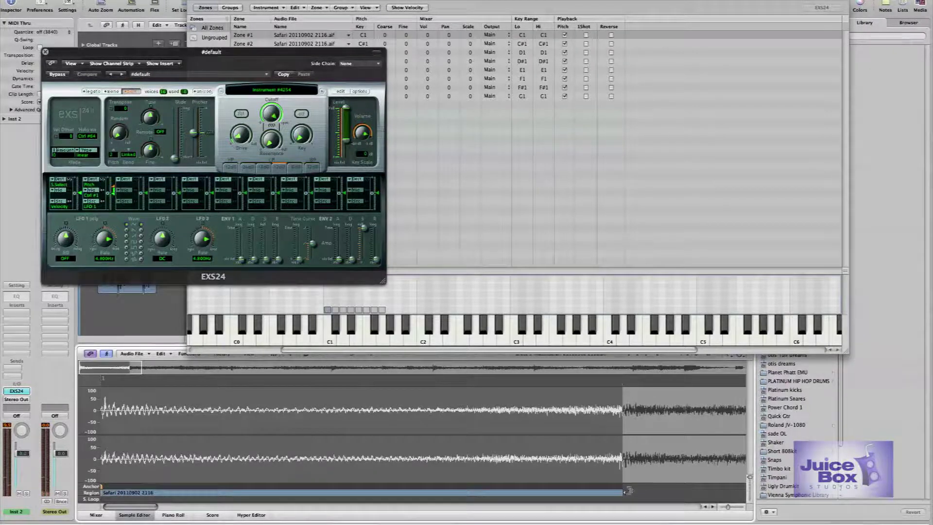
left_click_drag(627, 492, 618, 493)
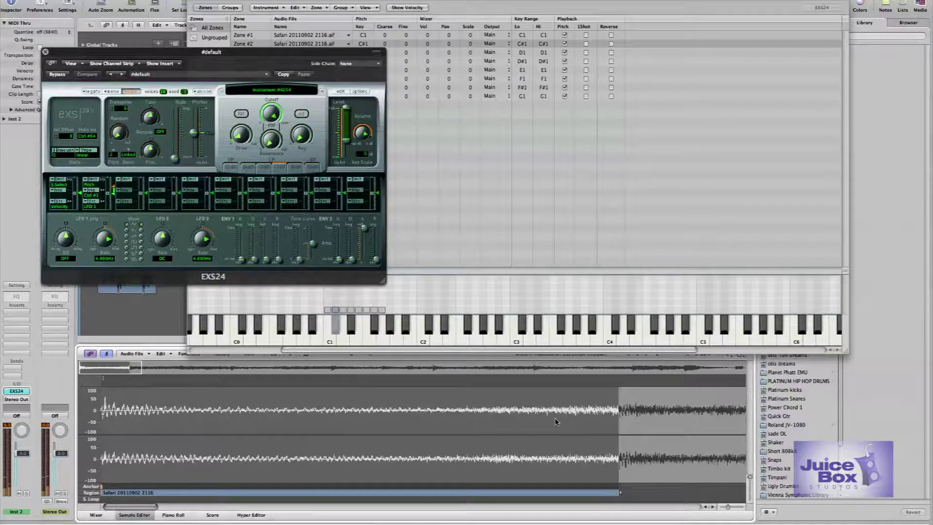
Nudge the C#1 zone's slice start slightly later, then close the Instrument Editor
left_click(335, 314)
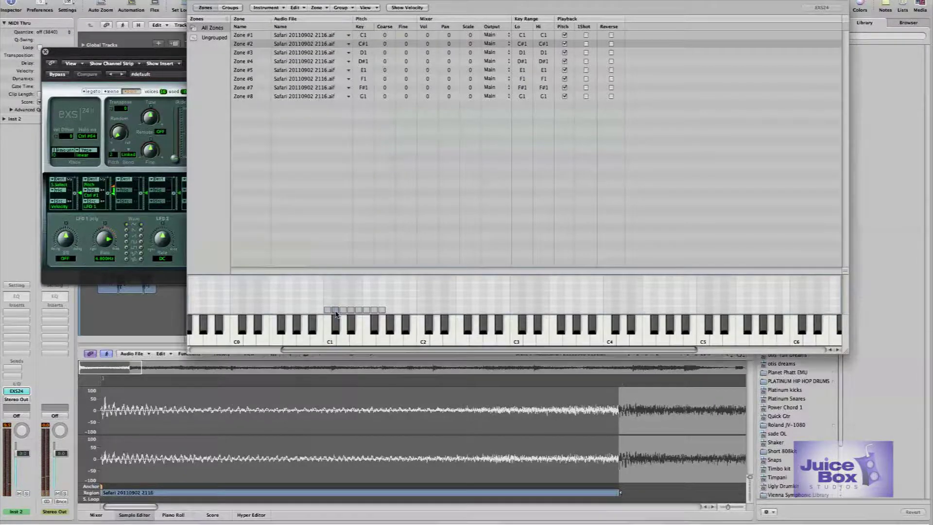
left_click(335, 315)
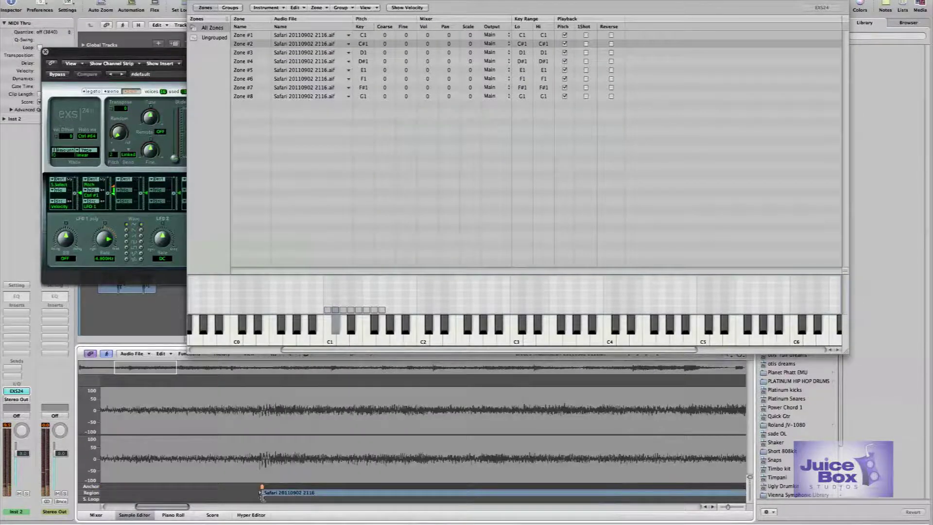
left_click_drag(261, 496, 264, 495)
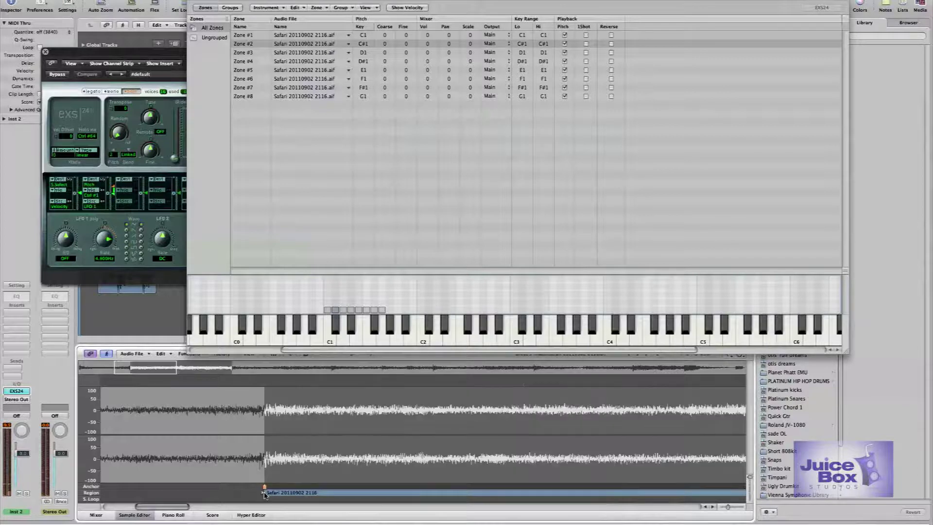
left_click(344, 314)
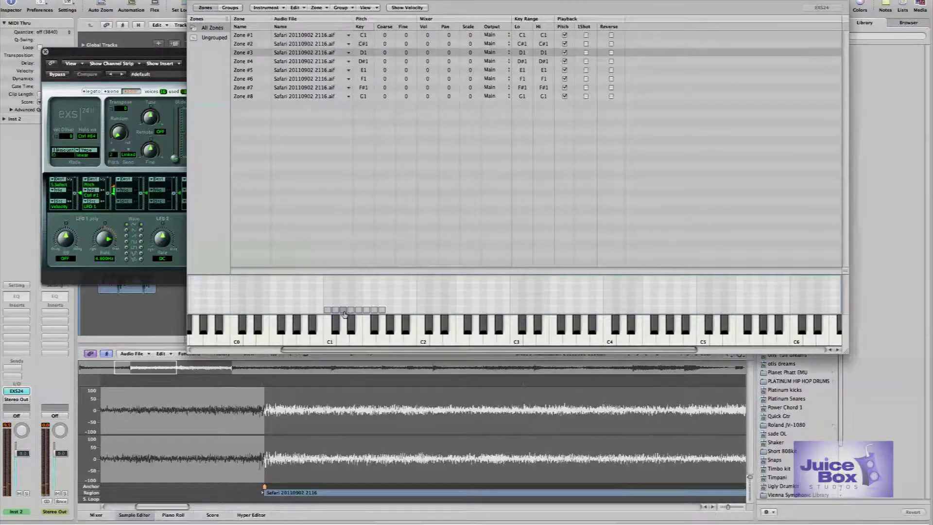
left_click(336, 314)
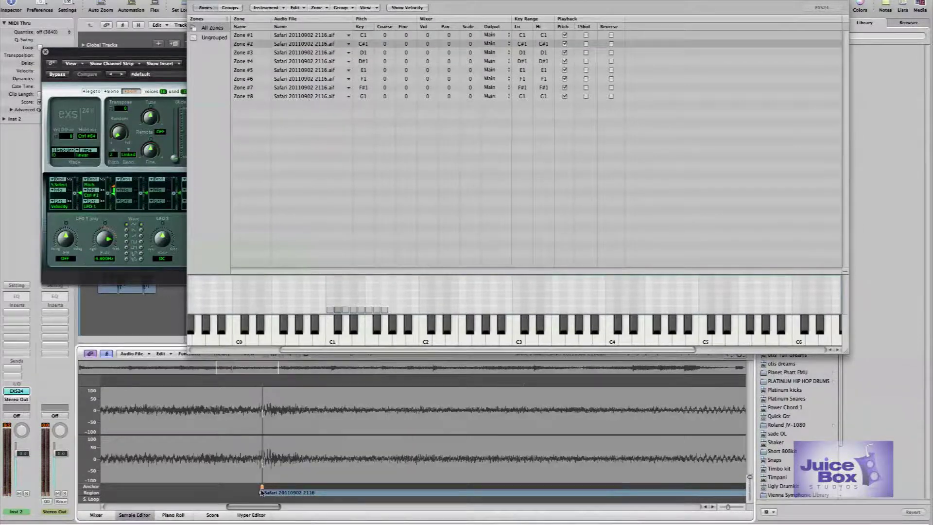
left_click_drag(261, 495, 264, 494)
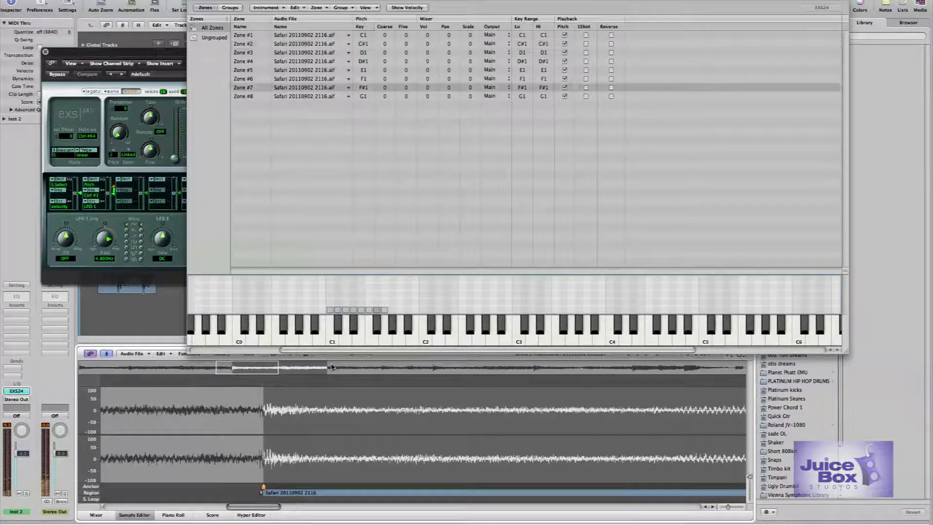
left_click(192, 2)
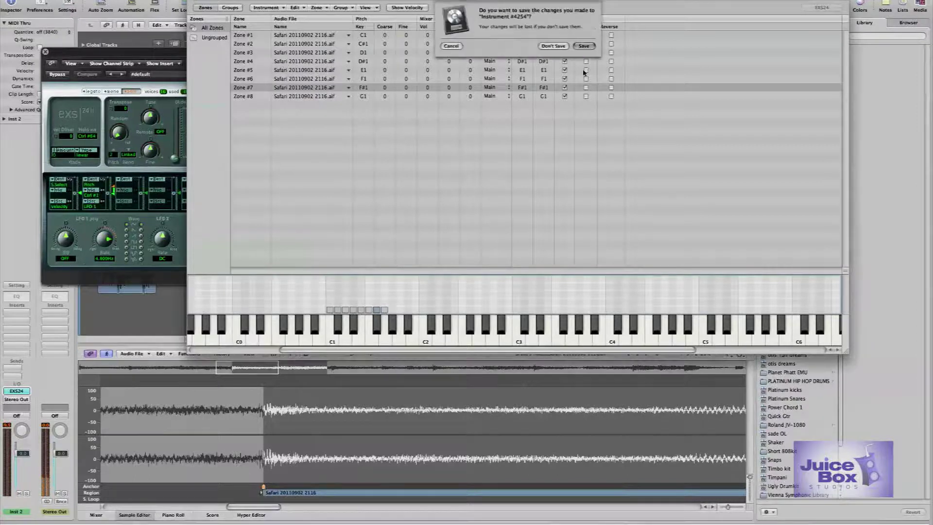
Save the instrument changes as 'Aint no sunshine' in the Koolaid Samples folder
left_click(586, 47)
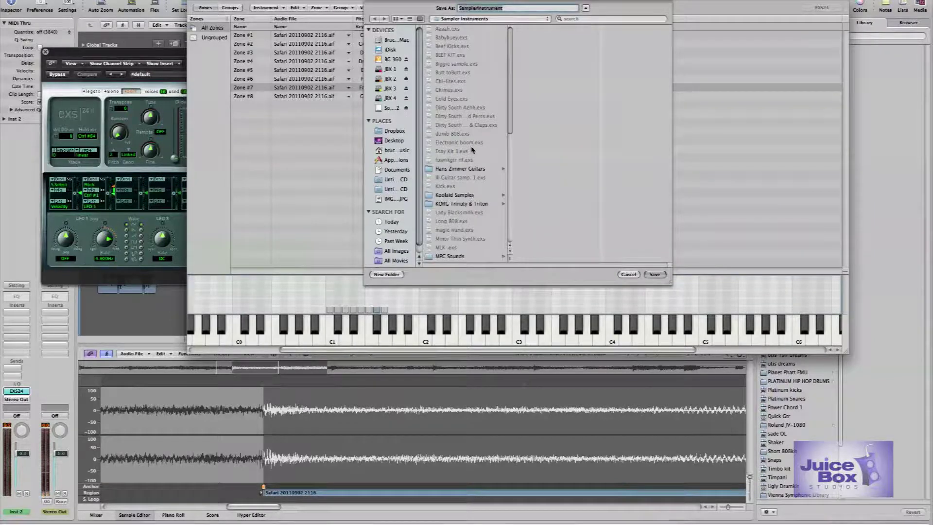
left_click(469, 195)
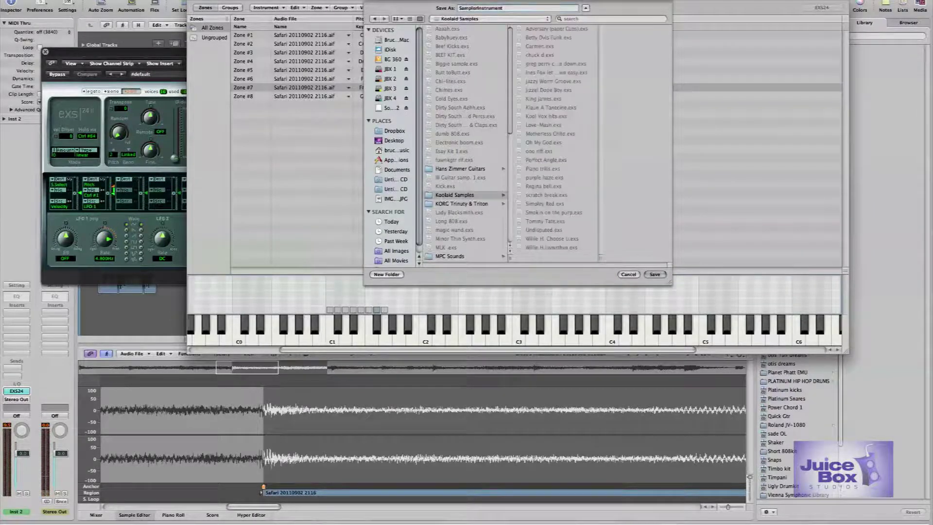
left_click_drag(507, 8, 423, 7)
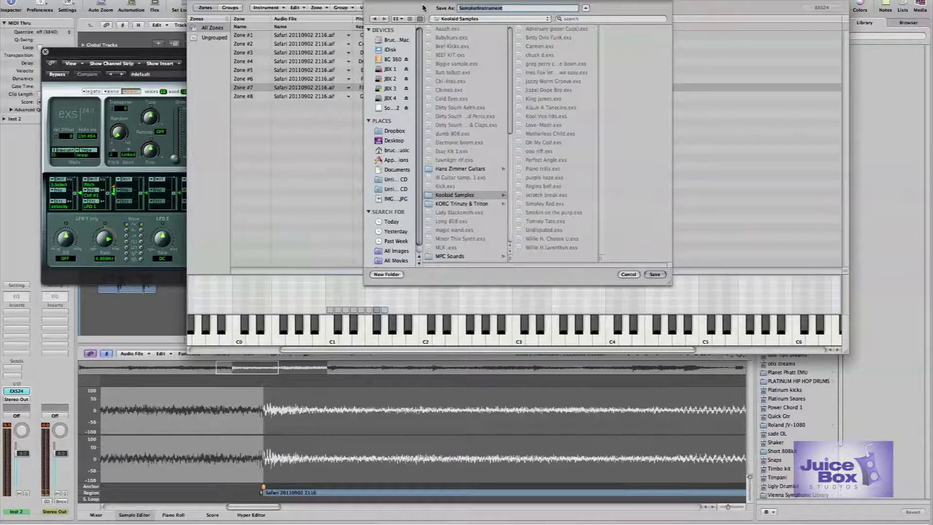
type("A")
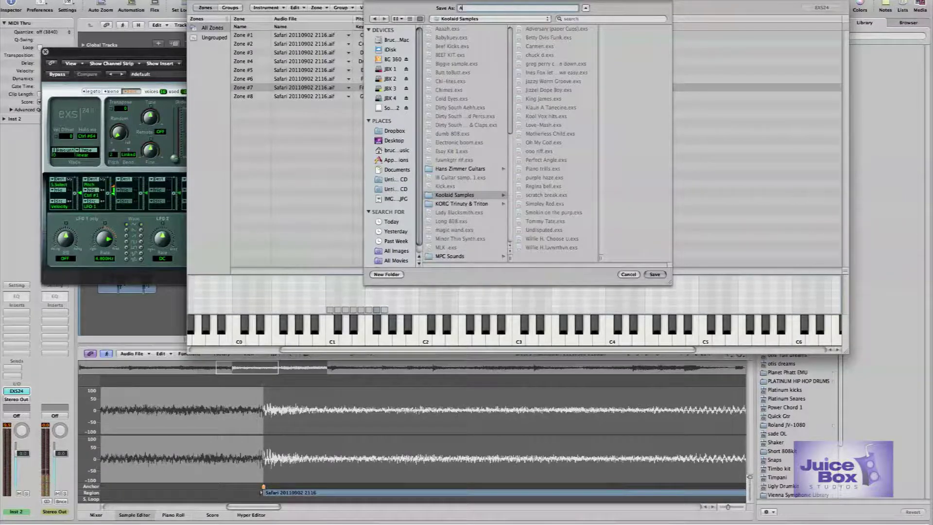
type("int no sunshine")
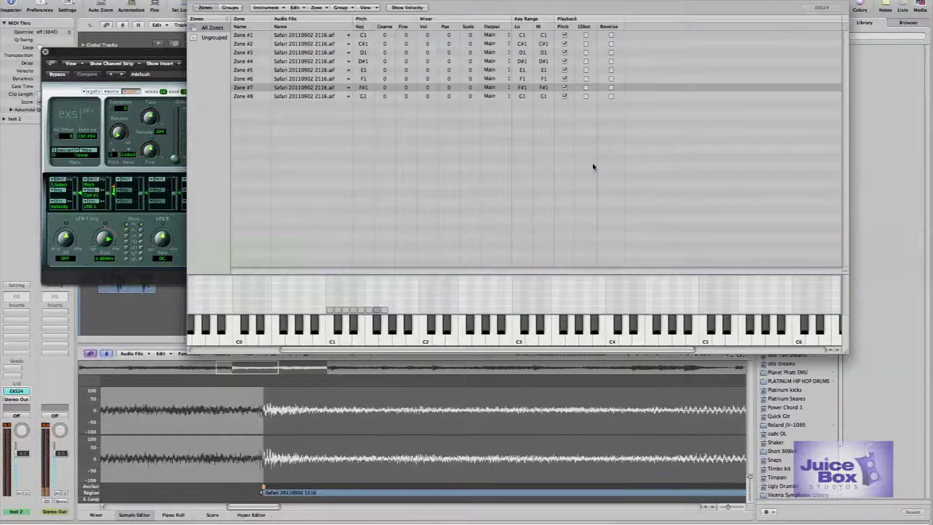
Confirm the save, then raise the ENV 2 release to 10000 ms
key("super+w")
left_click_drag(149, 57, 468, 151)
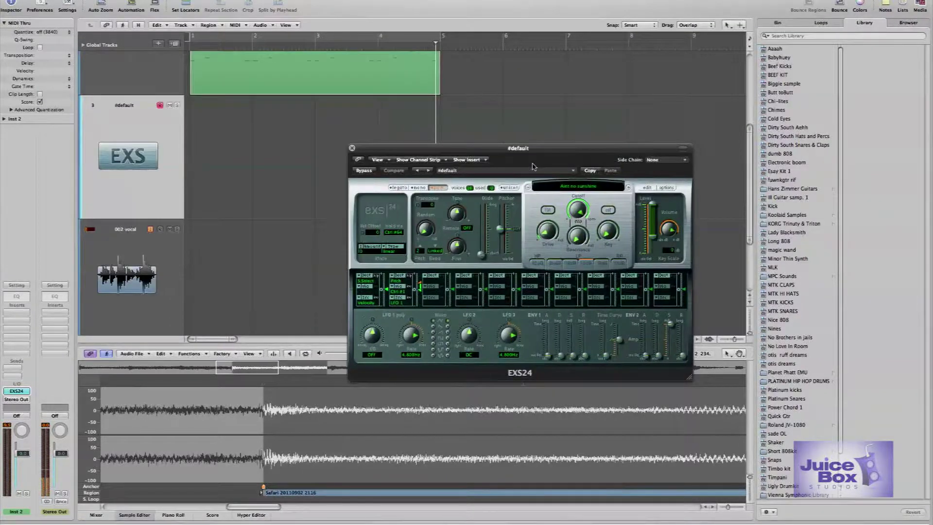
left_click_drag(681, 354, 686, 313)
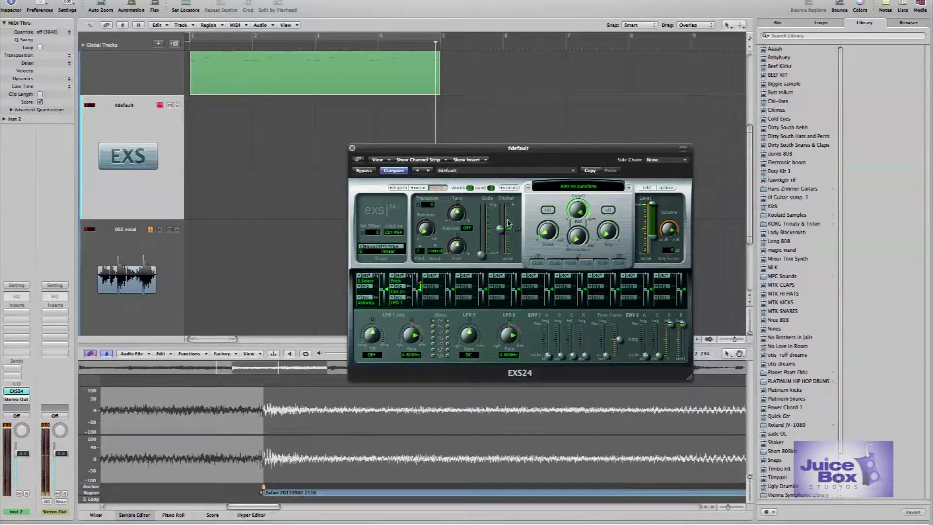
Switch the sampler's voice mode to legato and select the 002 vocal track
left_click(159, 203)
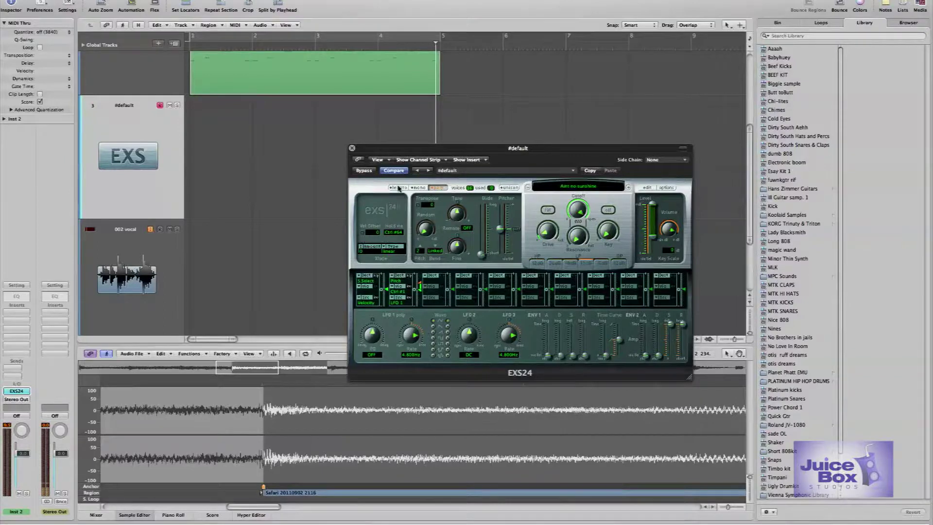
left_click(398, 188)
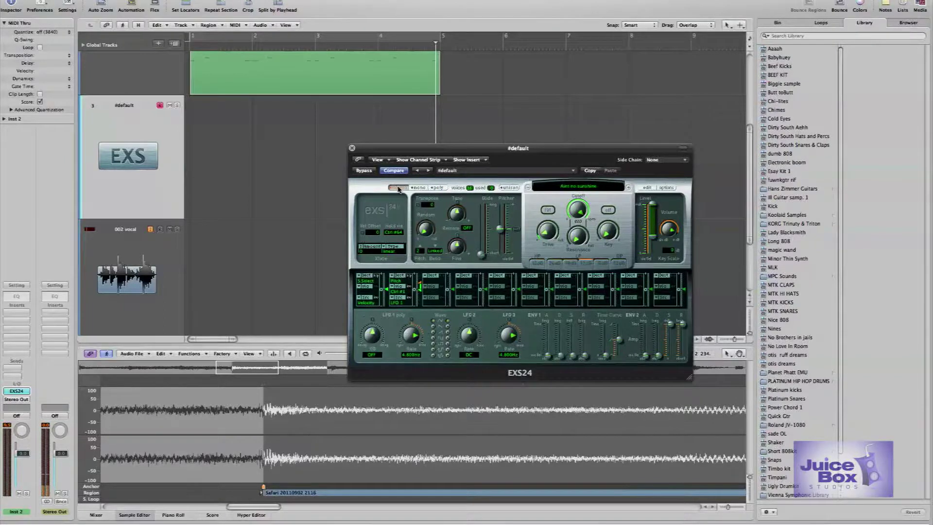
left_click(157, 249)
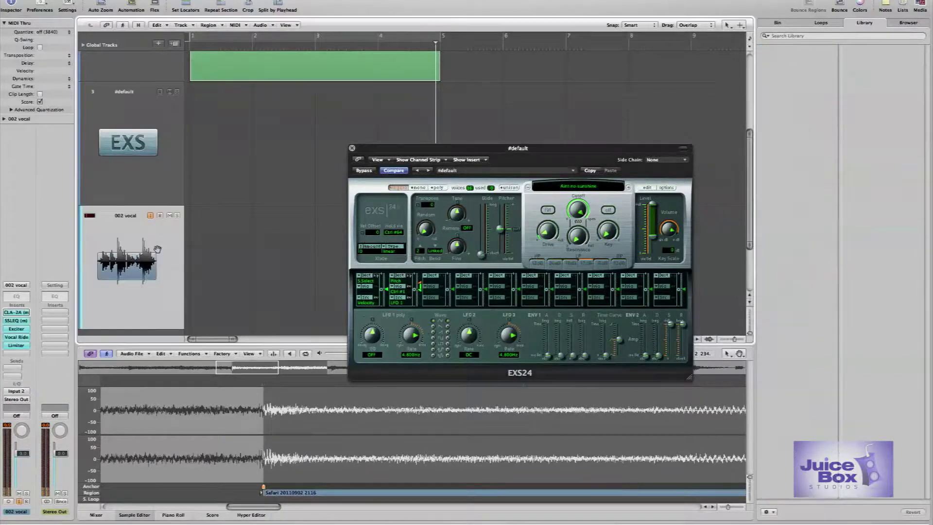
Select the #default track holding the new EXS24 instrument
scroll(157, 249, "down", 1)
scroll(160, 253, "up", 5)
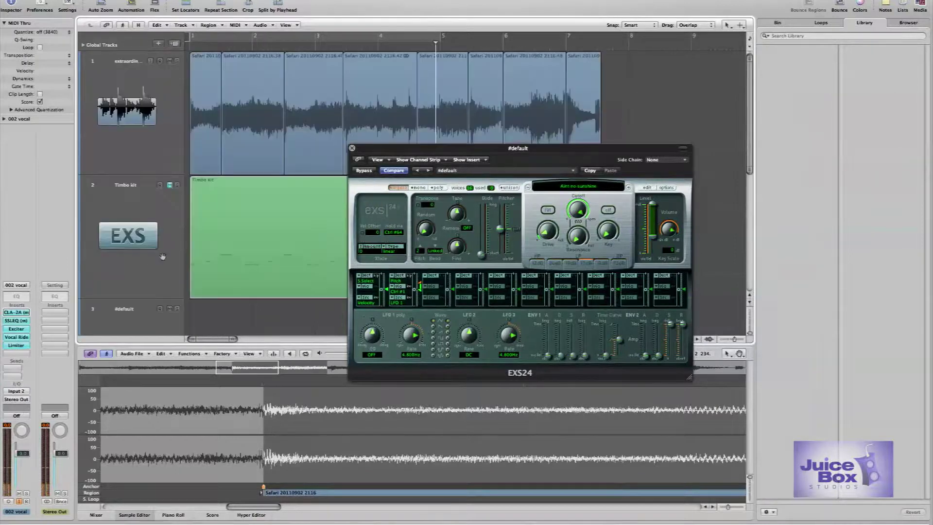
left_click(156, 264)
left_click(148, 311)
scroll(148, 306, "down", 1)
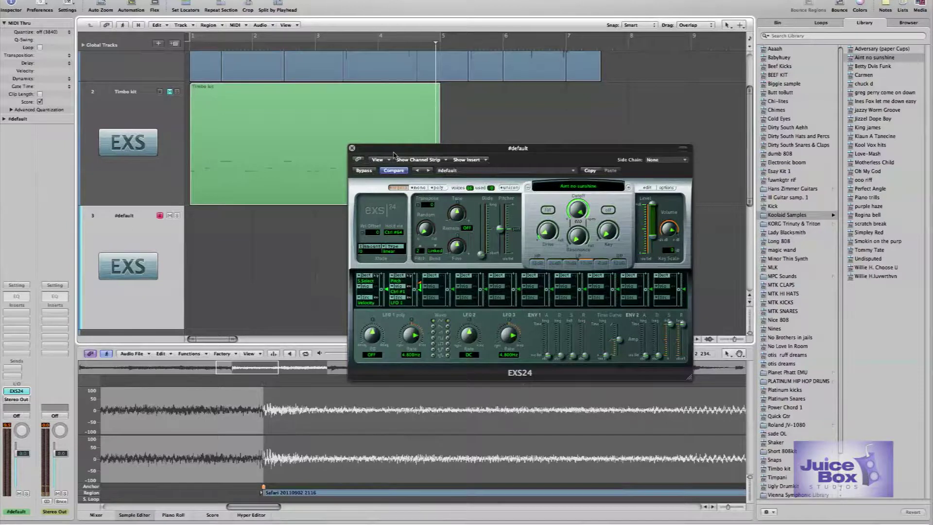
Move the EXS24 window lower-left, shrink track heights and zoom out to show all four tracks
left_click_drag(393, 154, 288, 228)
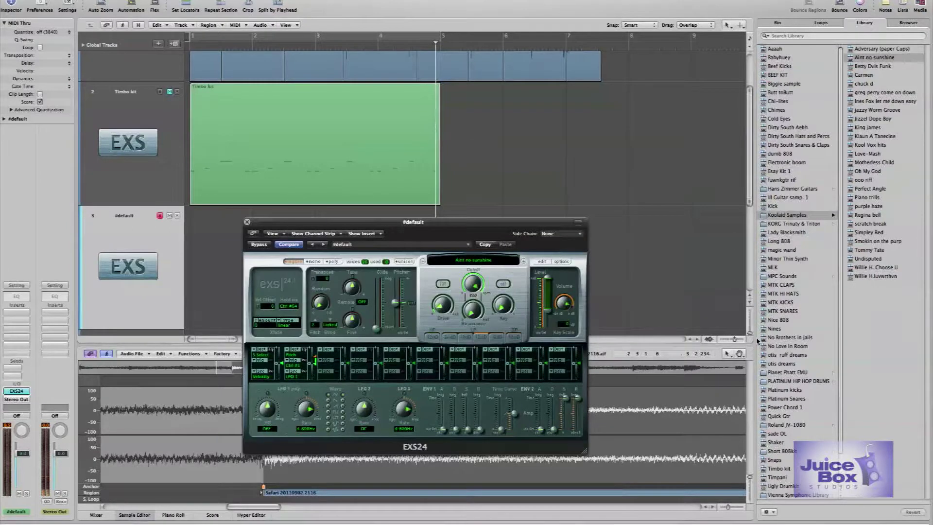
left_click(749, 326)
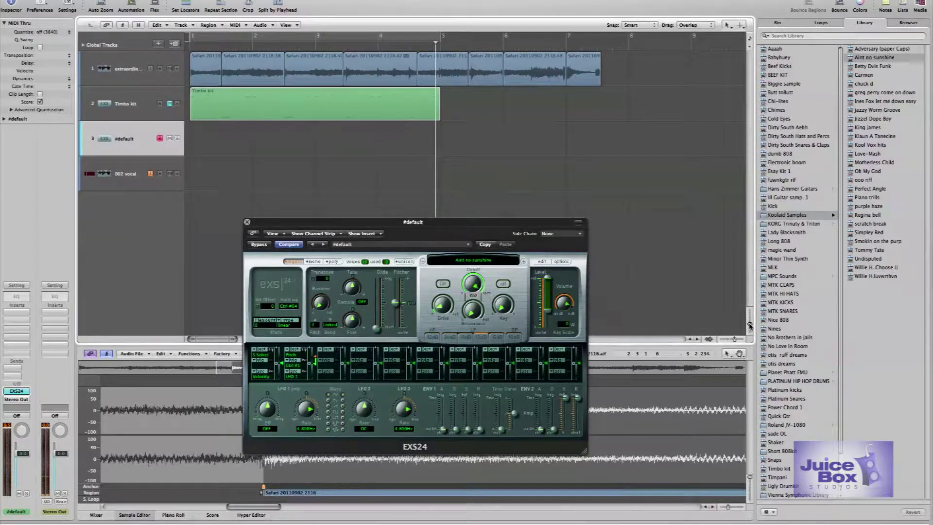
left_click(733, 339)
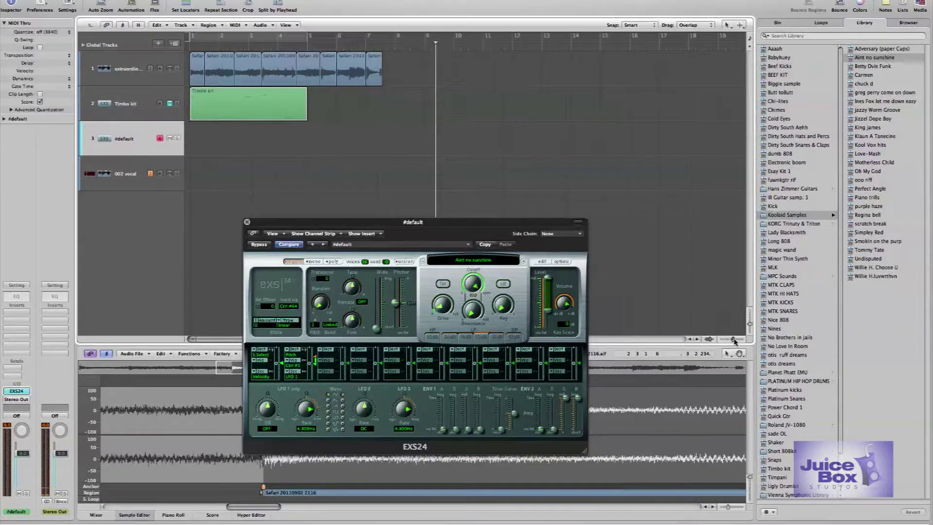